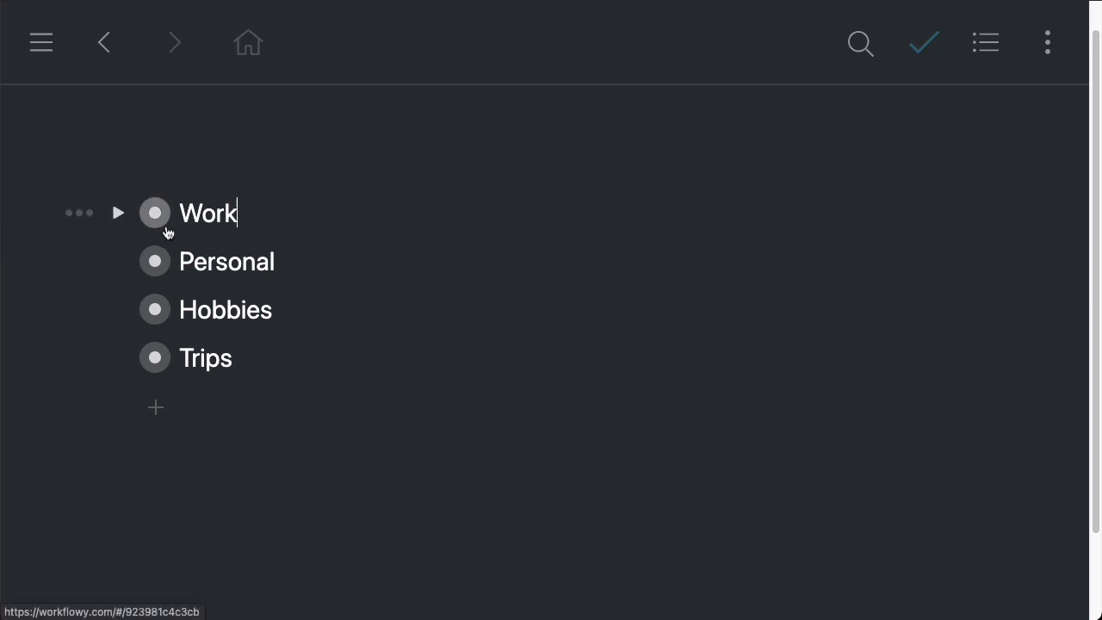
Zoom into the Work item and then into its Todo item
{"action": "left_click", "coordinate": [165, 228]}
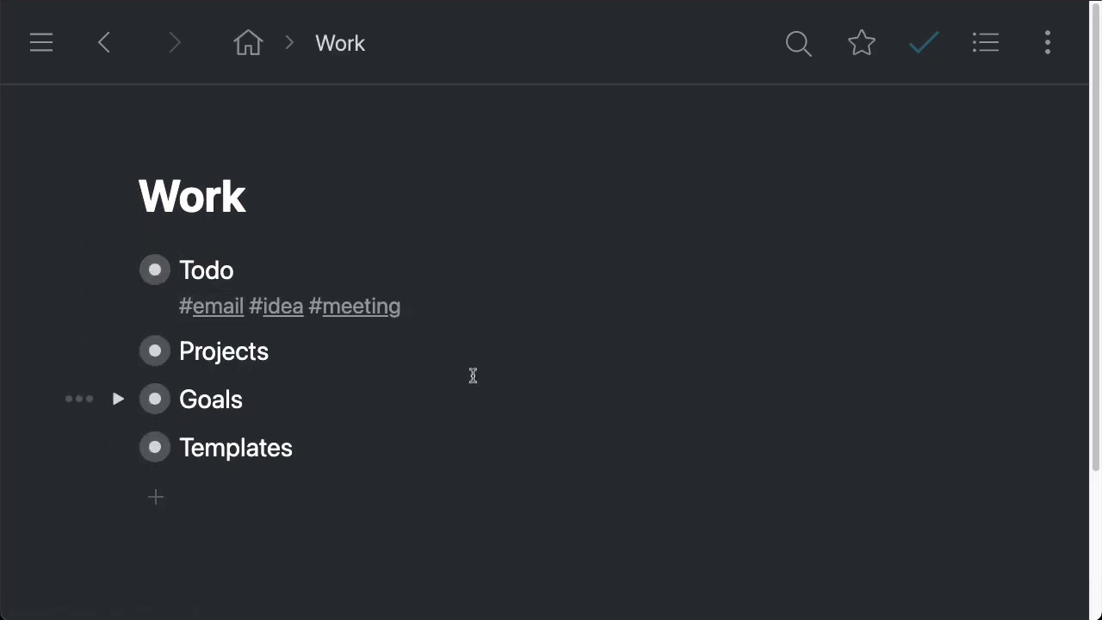
{"action": "left_click", "coordinate": [155, 270]}
{"action": "scroll", "coordinate": [517, 223], "scroll_direction": "down", "scroll_amount": 1}
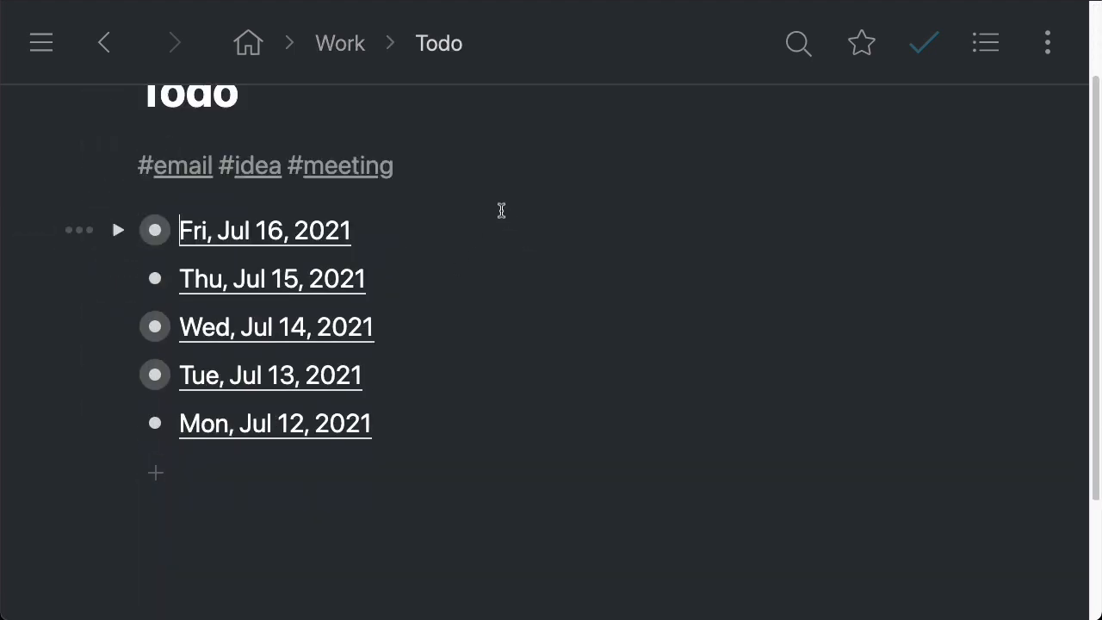
Add a new bullet above Fri, Jul 16, 2021 and insert today's date with the date shortcut
{"action": "left_click_drag", "start_coordinate": [413, 430], "coordinate": [155, 231]}
{"action": "left_click", "coordinate": [416, 225]}
{"action": "key", "text": "Return"}
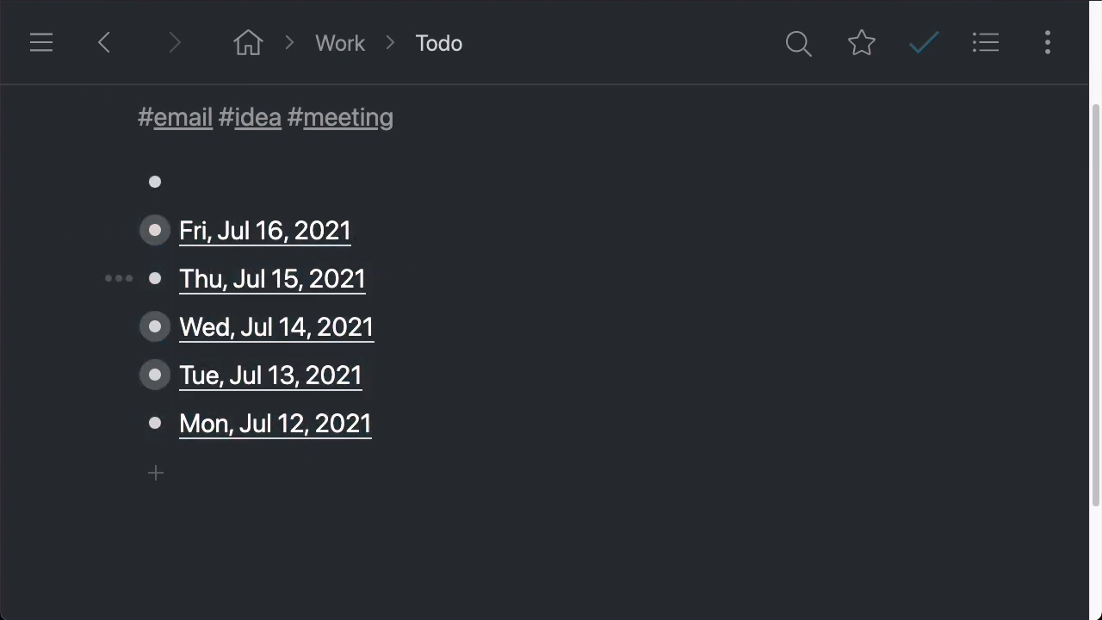
{"action": "type", "text": "today"}
{"action": "key", "text": "Tab"}
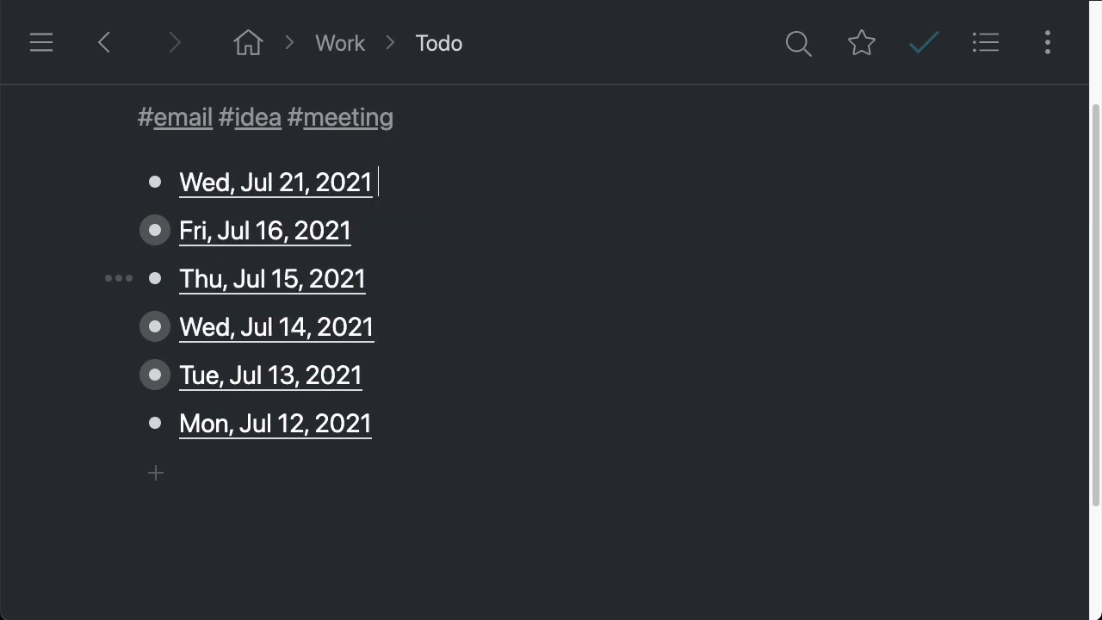
Replace the new bullet's date by entering jul 21, 2021 as a date
{"action": "key", "text": "super+a"}
{"action": "key", "text": "BackSpace"}
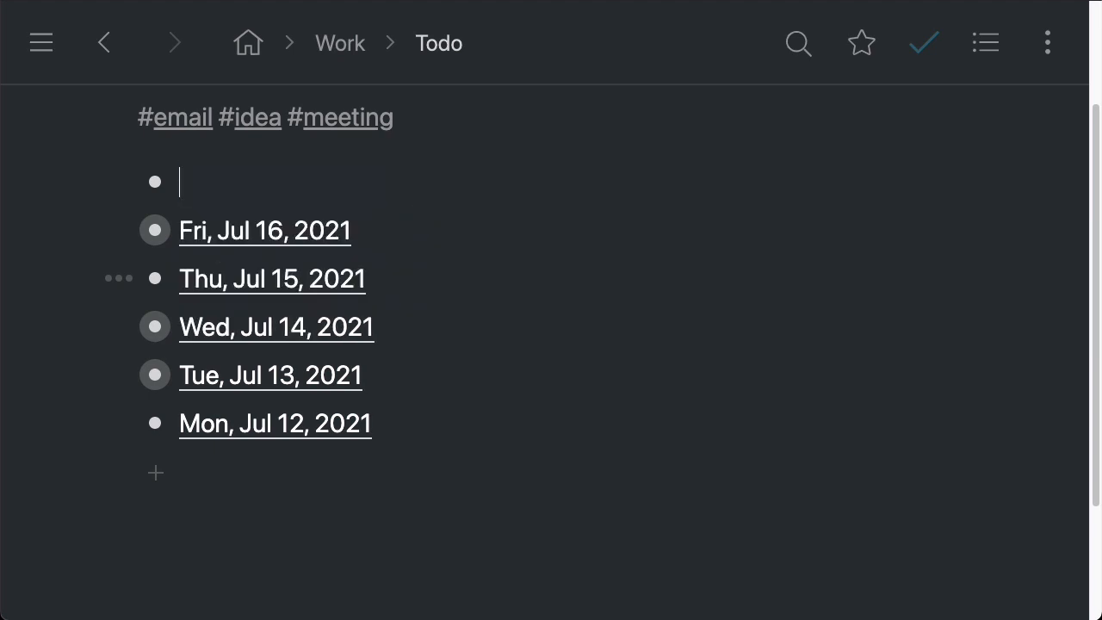
{"action": "type", "text": "jul 21"}
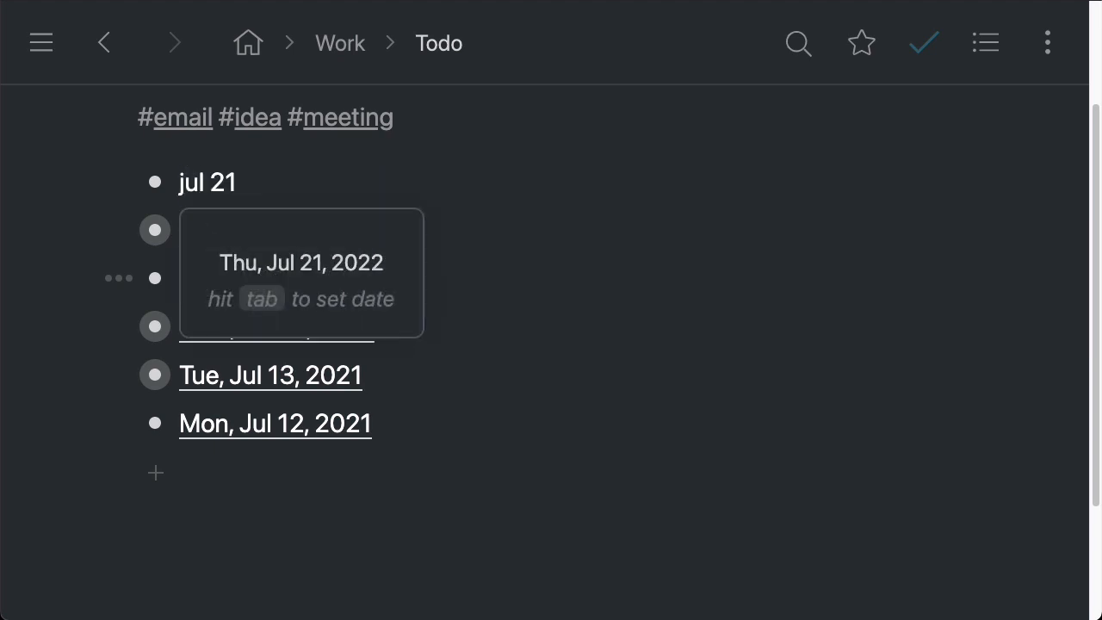
{"action": "type", "text": ", 2021"}
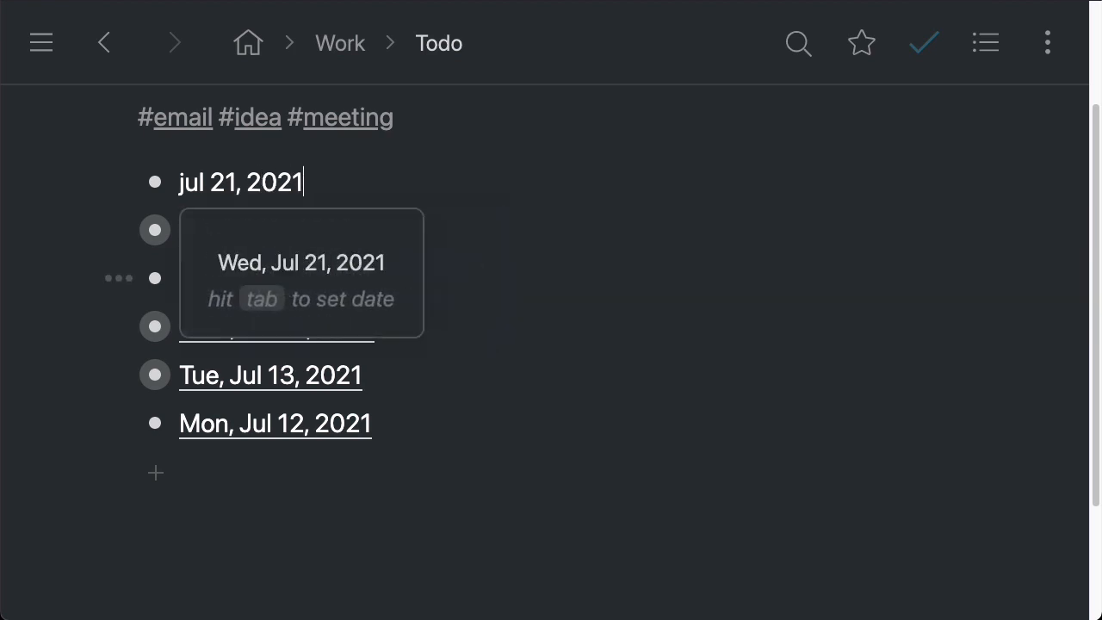
{"action": "key", "text": "Tab"}
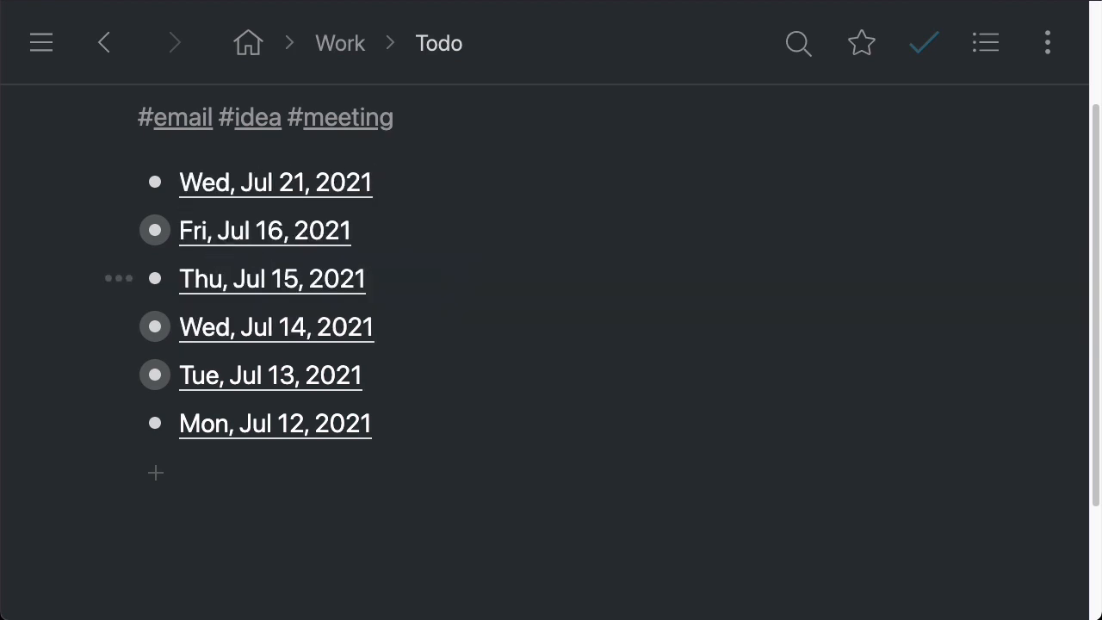
Delete the new date bullet
{"action": "key", "text": "BackSpace"}
{"action": "key", "text": "BackSpace"}
{"action": "key", "text": "BackSpace"}
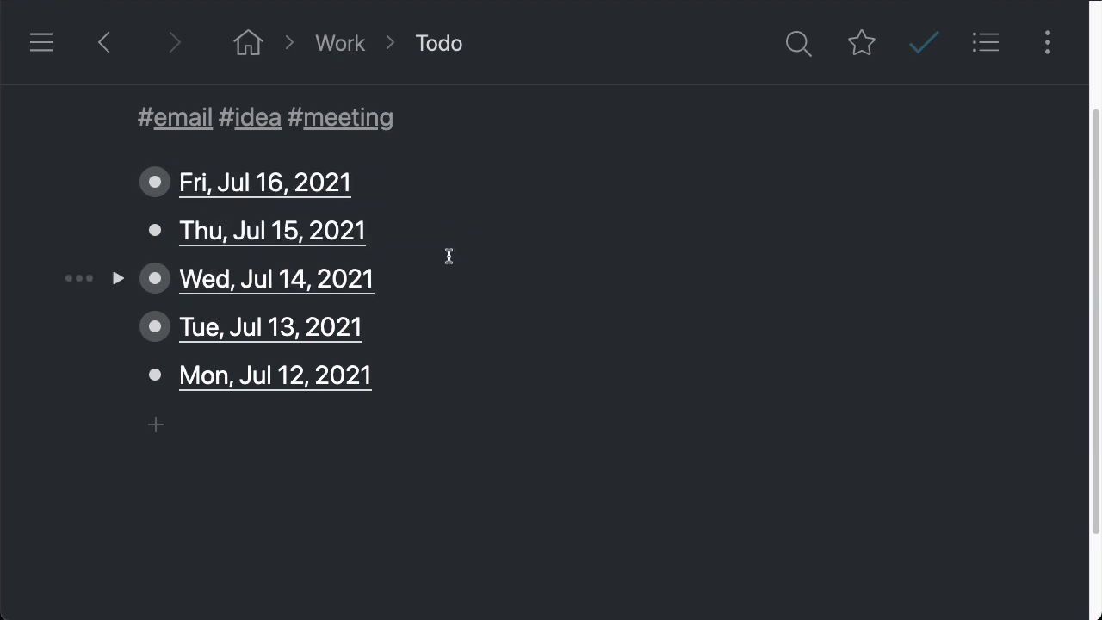
Search the list for jul12-15
{"action": "scroll", "coordinate": [457, 282], "scroll_direction": "up", "scroll_amount": 1}
{"action": "scroll", "coordinate": [457, 282], "scroll_direction": "up", "scroll_amount": 1}
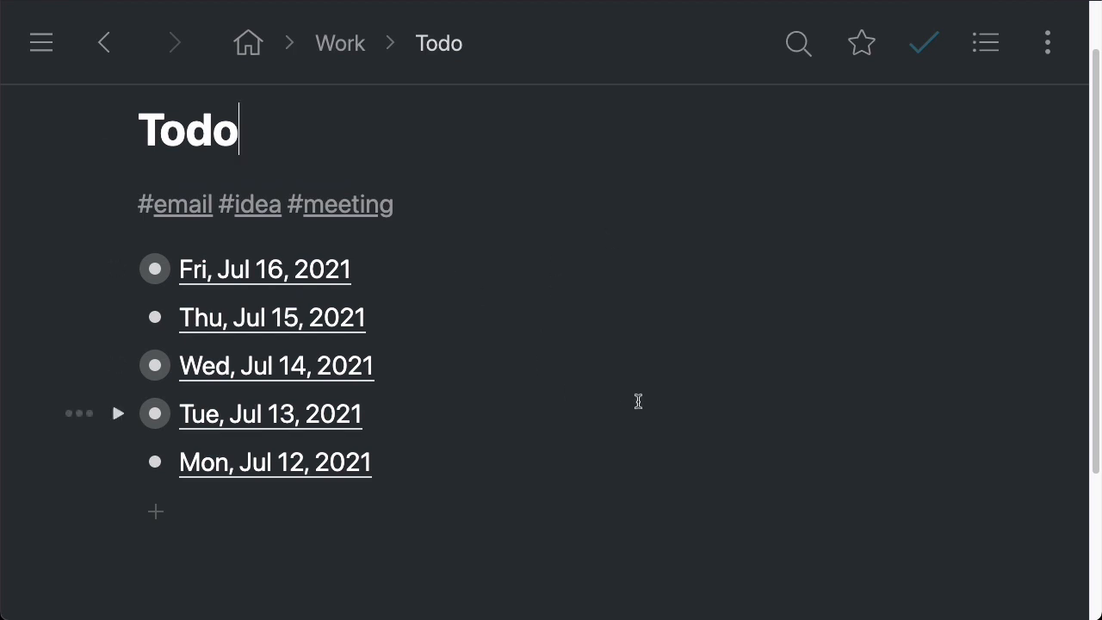
{"action": "left_click", "coordinate": [805, 57]}
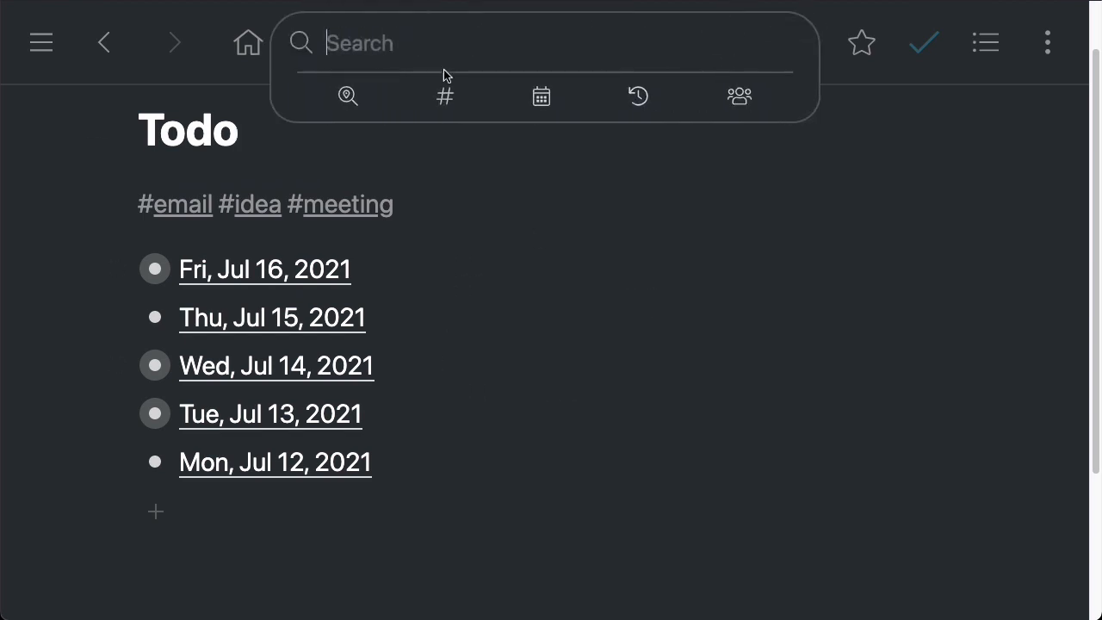
{"action": "type", "text": "jul"}
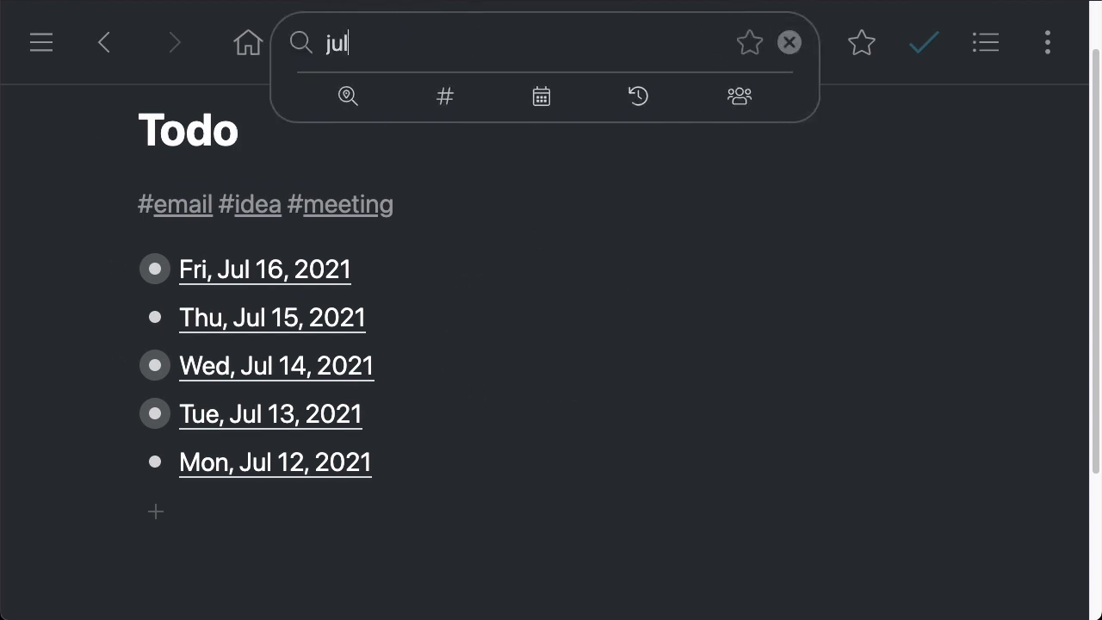
{"action": "type", "text": "12-15"}
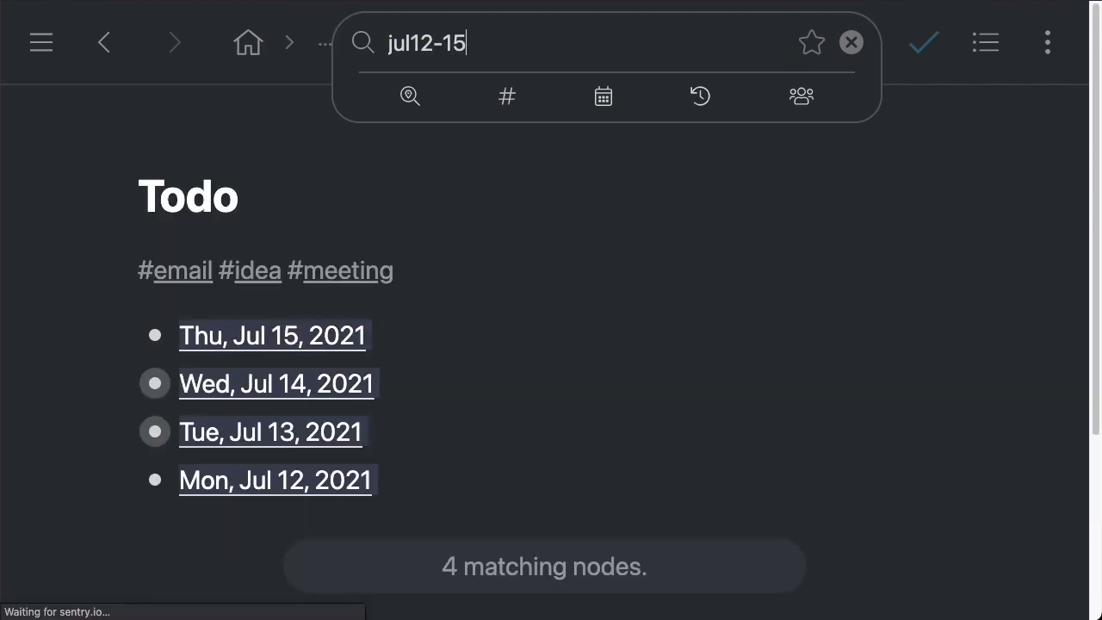
Expand the Tue, Jul 13 and Wed, Jul 14 entries among the results, then clear the search
{"action": "left_click", "coordinate": [117, 428]}
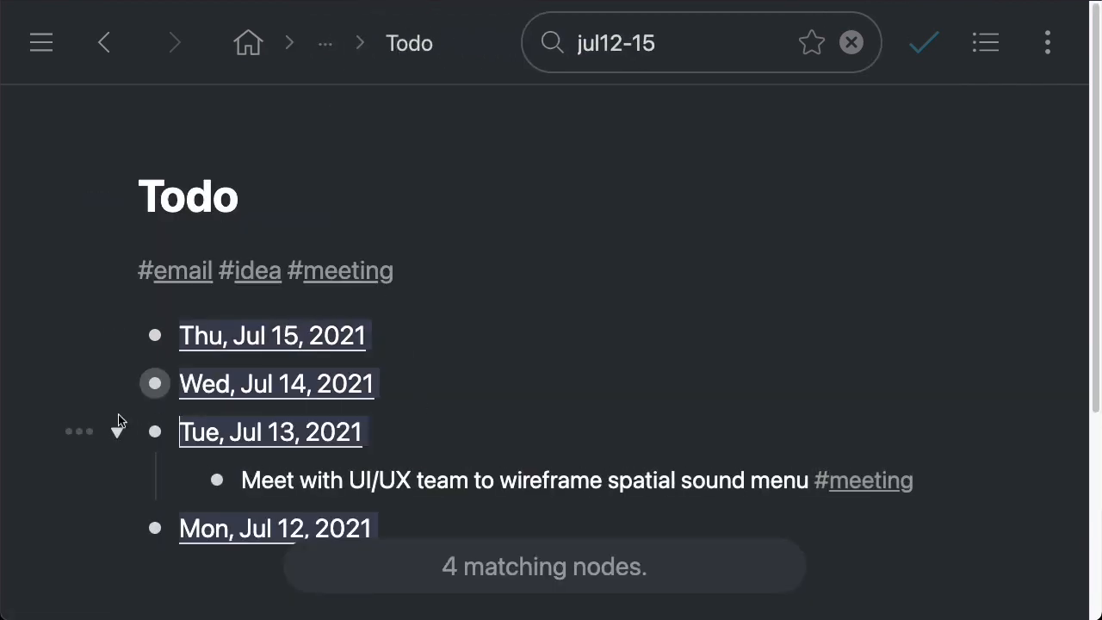
{"action": "left_click", "coordinate": [119, 380]}
{"action": "left_click", "coordinate": [119, 380]}
{"action": "left_click", "coordinate": [117, 384]}
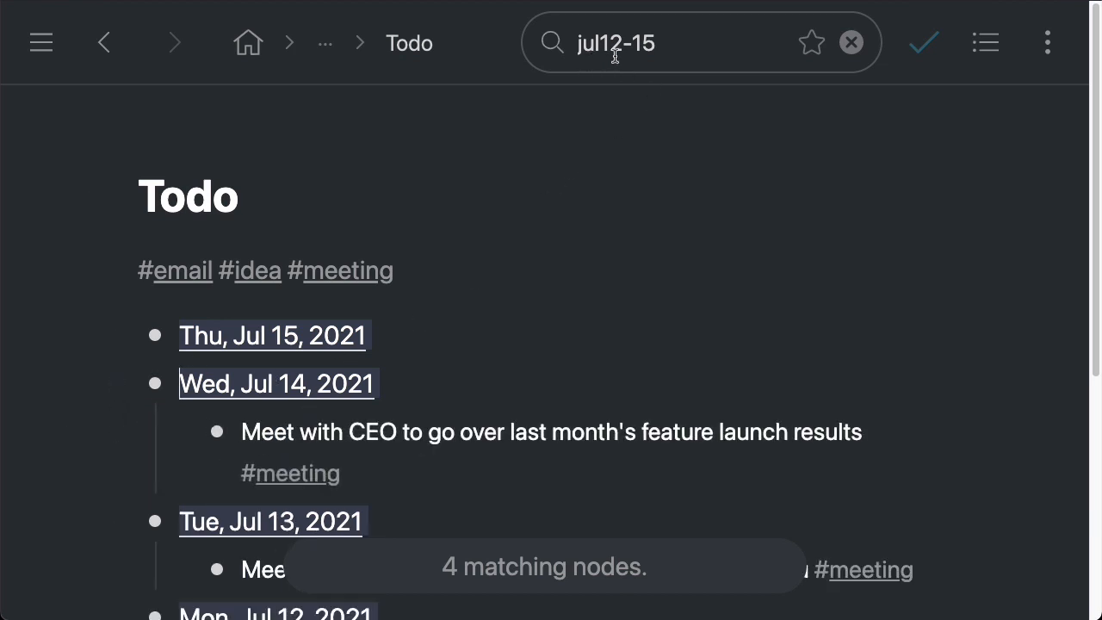
{"action": "left_click", "coordinate": [851, 44]}
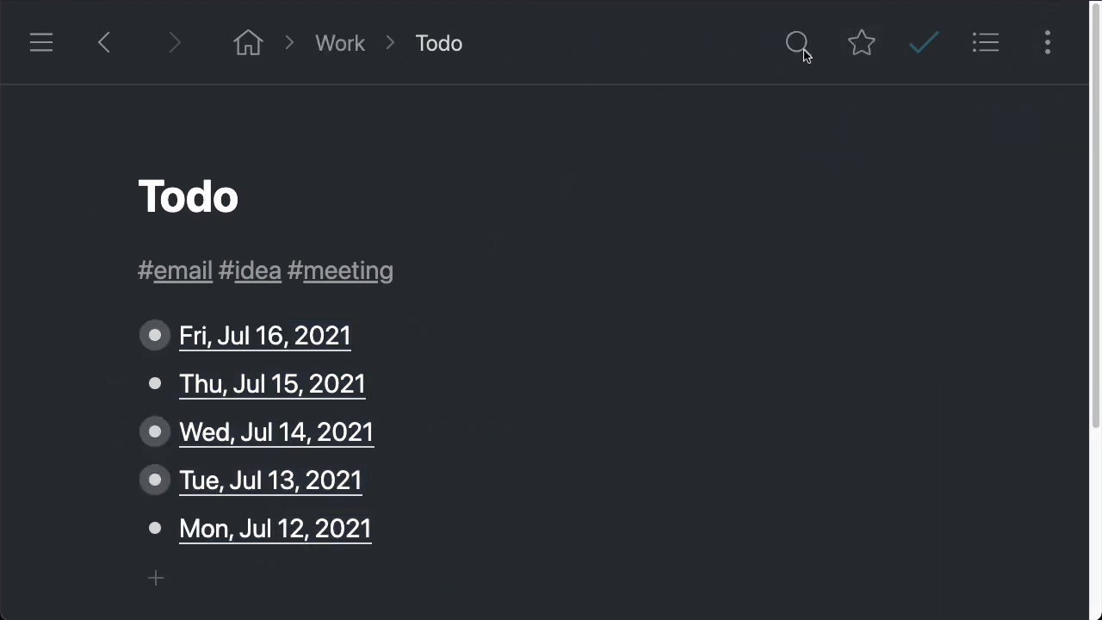
Browse the search's date filter presets, including the expanded list, and close it
{"action": "left_click", "coordinate": [801, 50]}
{"action": "left_click", "coordinate": [541, 97]}
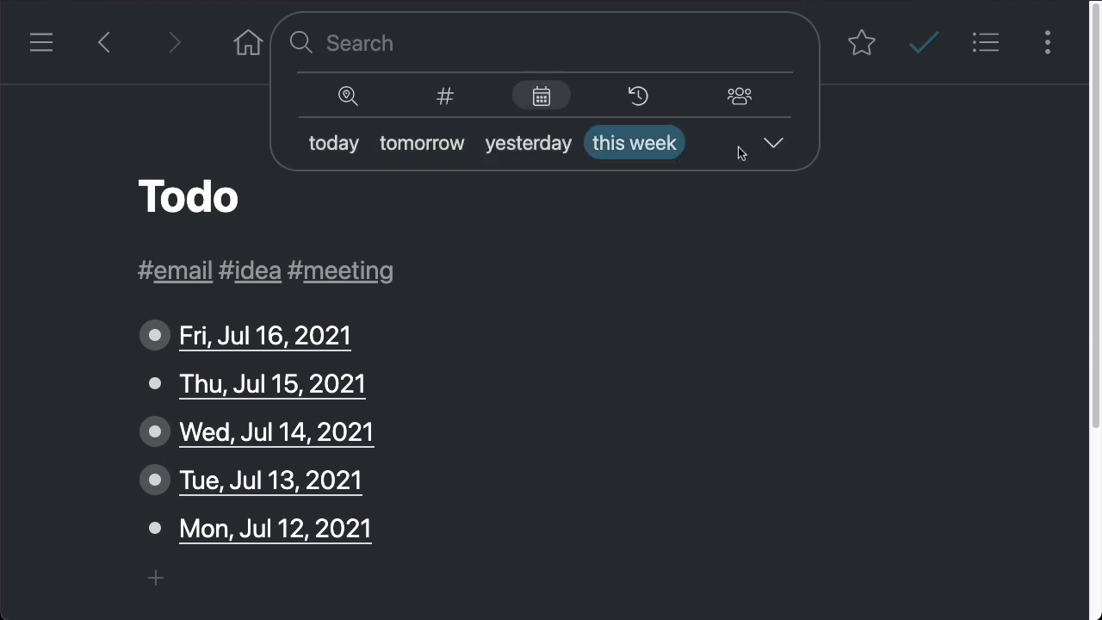
{"action": "left_click", "coordinate": [769, 145]}
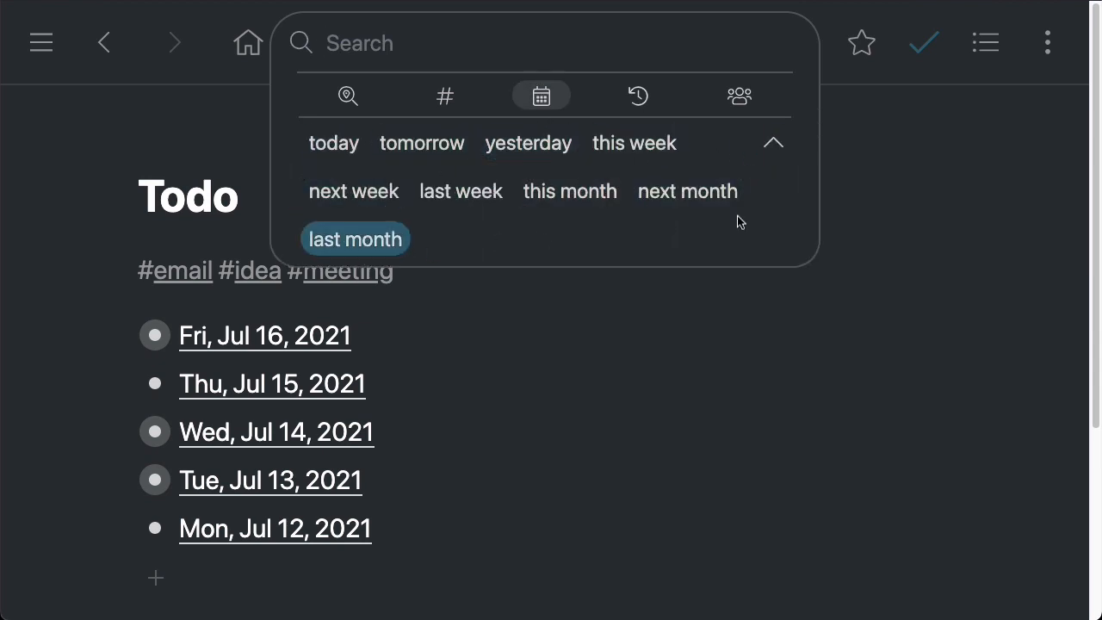
{"action": "left_click", "coordinate": [851, 168]}
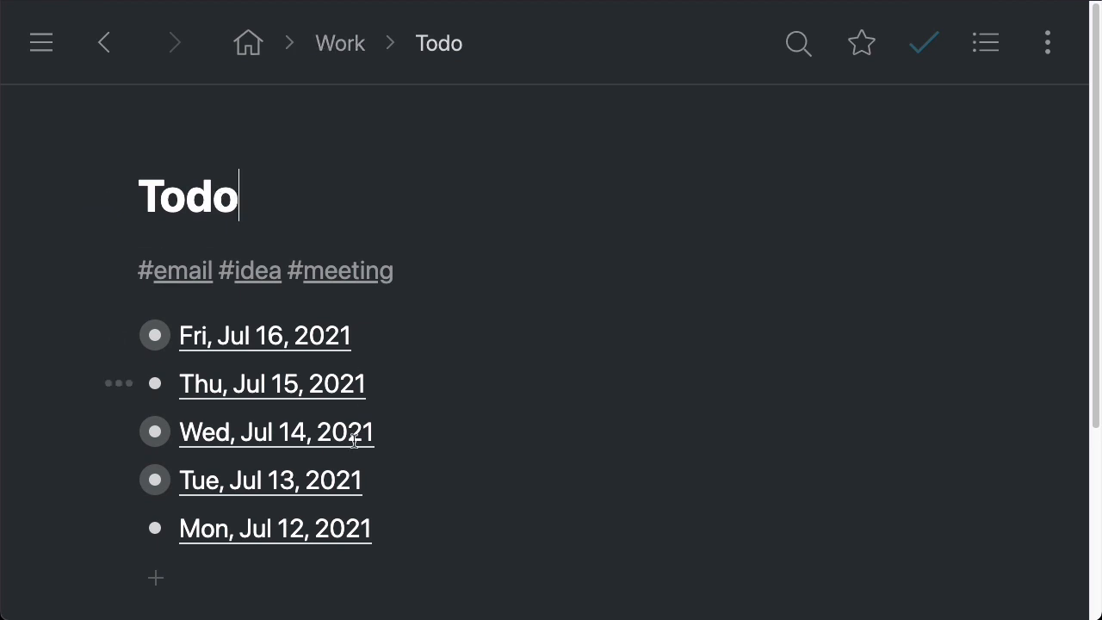
Add a bullet reading Random bullet below Mon, Jul 12, 2021, correcting the misspelled first word
{"action": "left_click", "coordinate": [156, 569]}
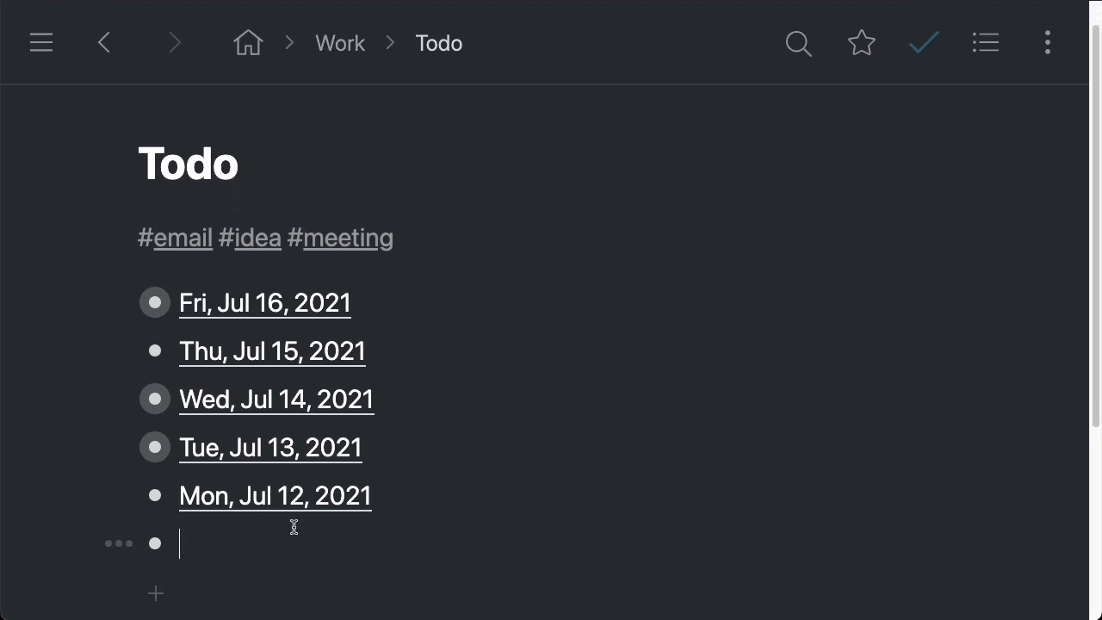
{"action": "type", "text": "Radnom bullet"}
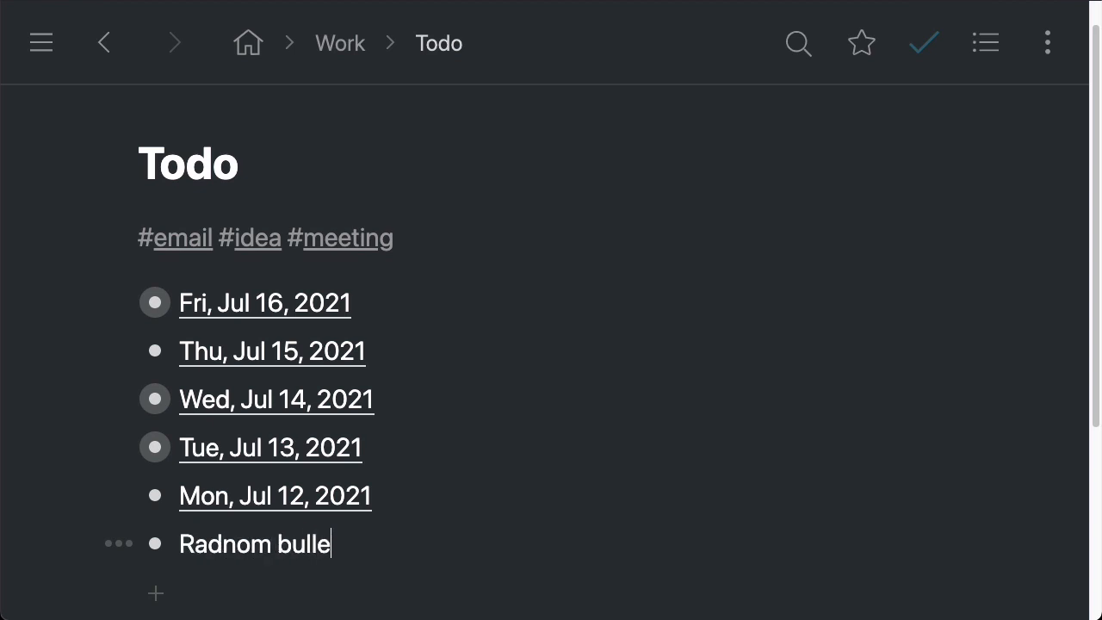
{"action": "double_click", "coordinate": [198, 556]}
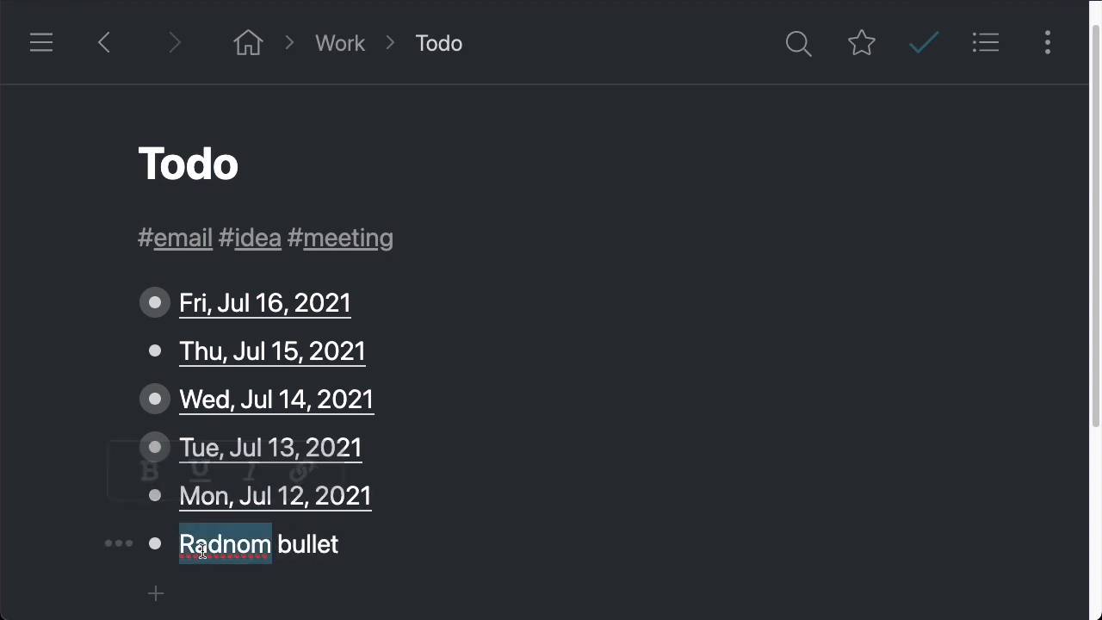
{"action": "type", "text": "Random"}
Add the note djfsndjfns under the Random bullet
{"action": "scroll", "coordinate": [404, 495], "scroll_direction": "down", "scroll_amount": 2}
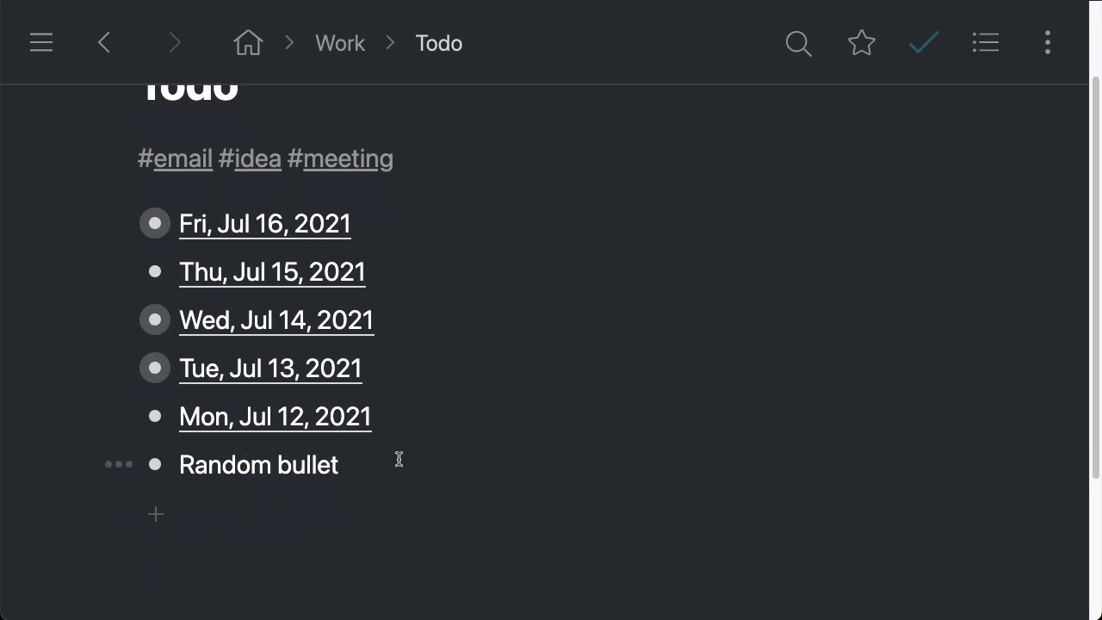
{"action": "key", "text": "shift+Return"}
{"action": "type", "text": "djfsndjfns"}
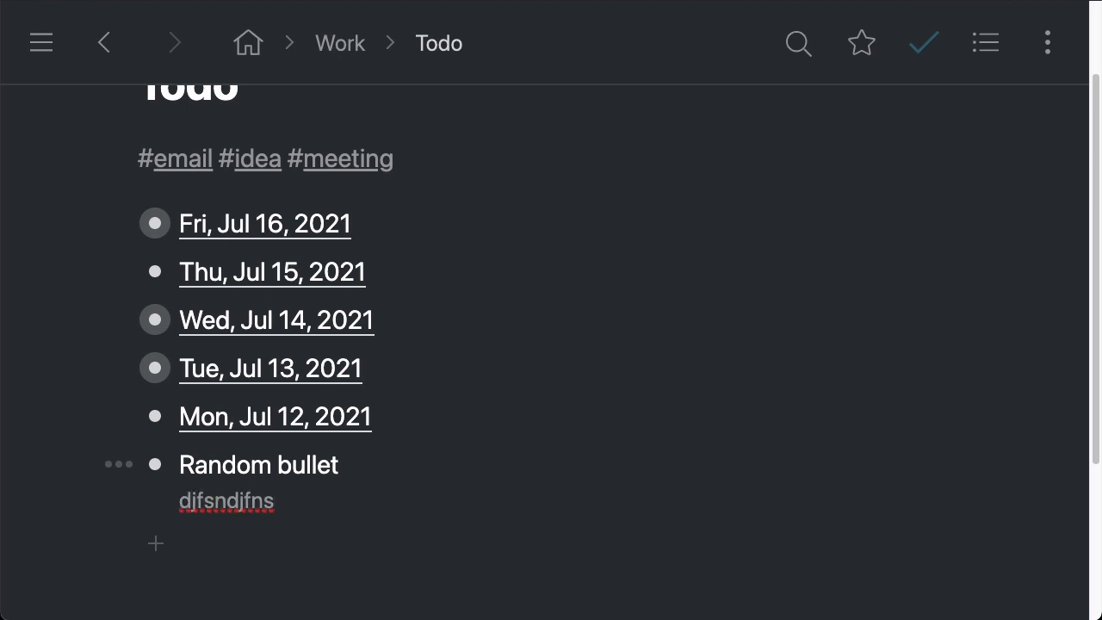
Replace the note with three lines: fsdfsdf, fdsfs and fsd
{"action": "key", "text": "super+a"}
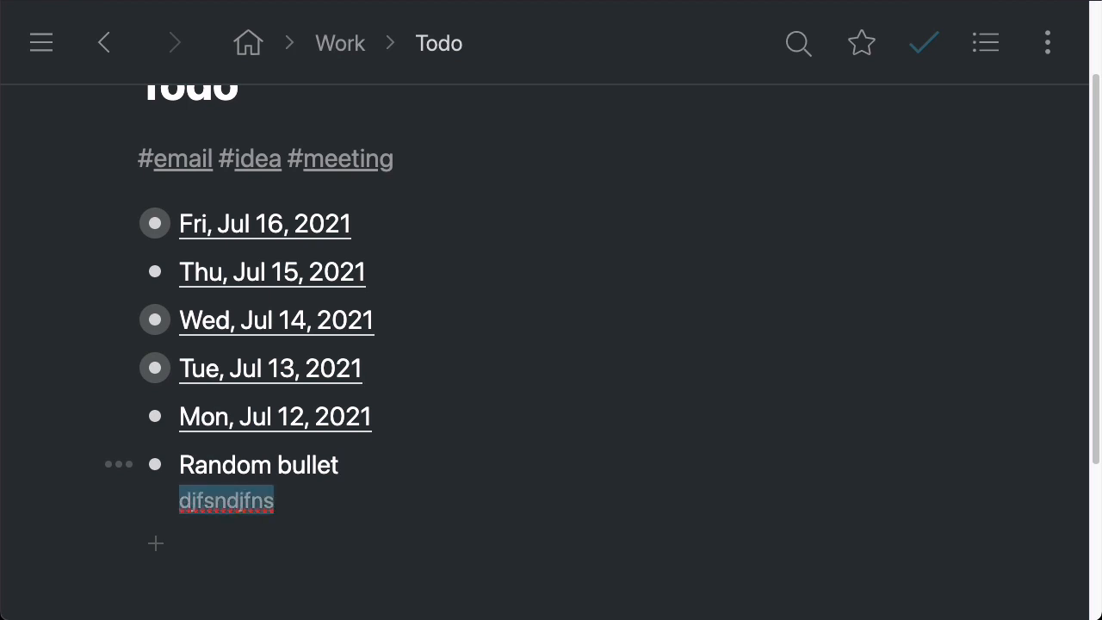
{"action": "key", "text": "BackSpace"}
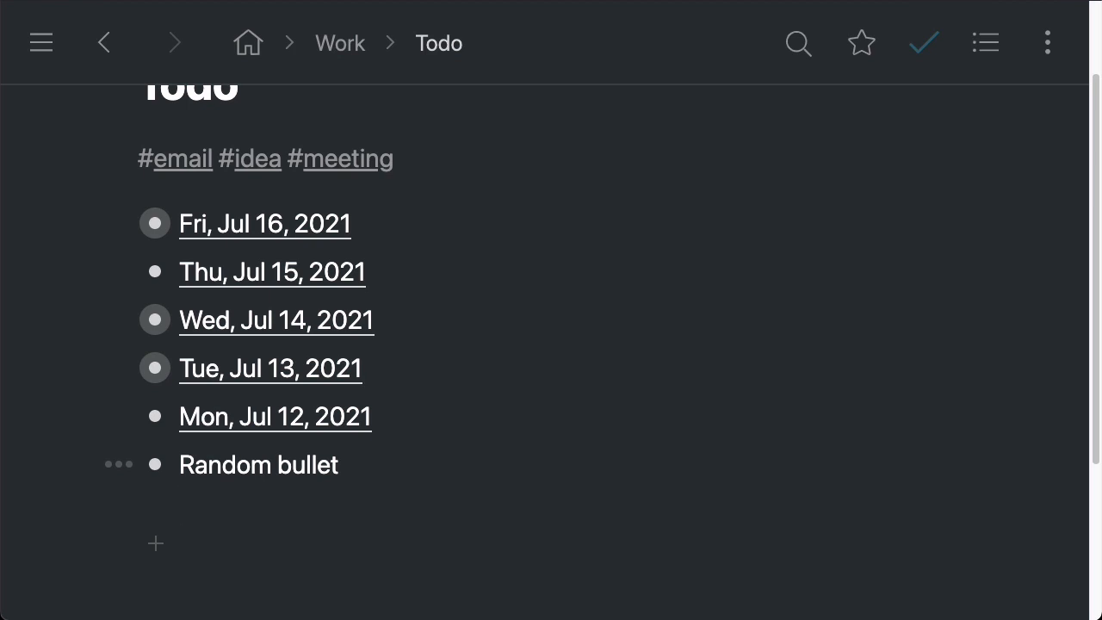
{"action": "type", "text": "fsdfsdf"}
{"action": "key", "text": "Return"}
{"action": "type", "text": "fdsfs"}
{"action": "key", "text": "Return"}
{"action": "type", "text": "fsdf"}
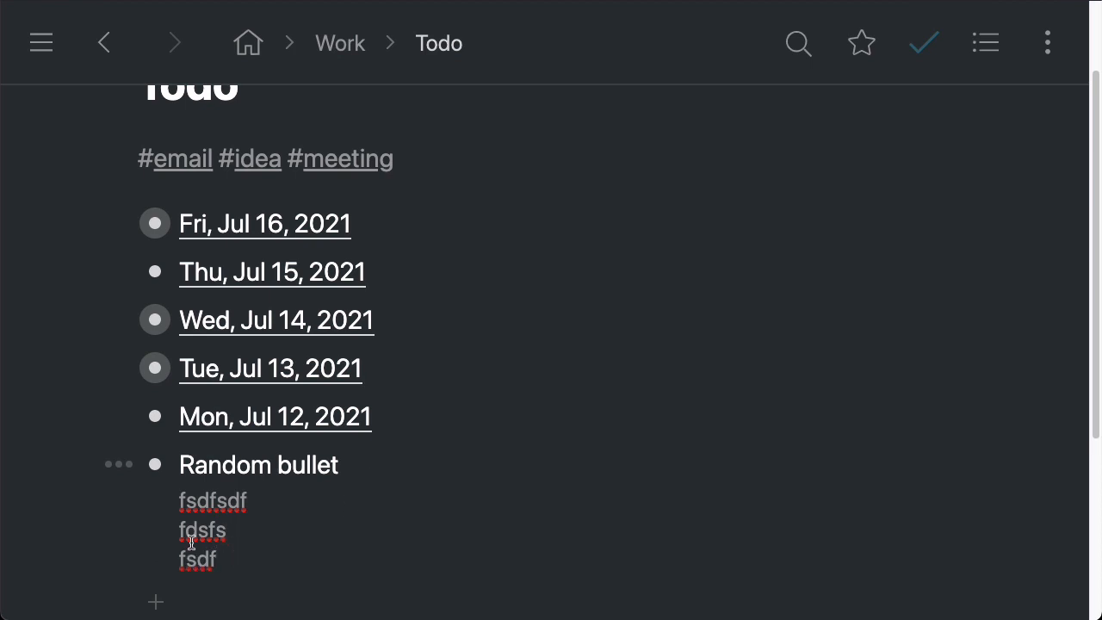
Delete the note text and then the Random bullet itself
{"action": "left_click_drag", "start_coordinate": [220, 561], "coordinate": [167, 499]}
{"action": "key", "text": "BackSpace"}
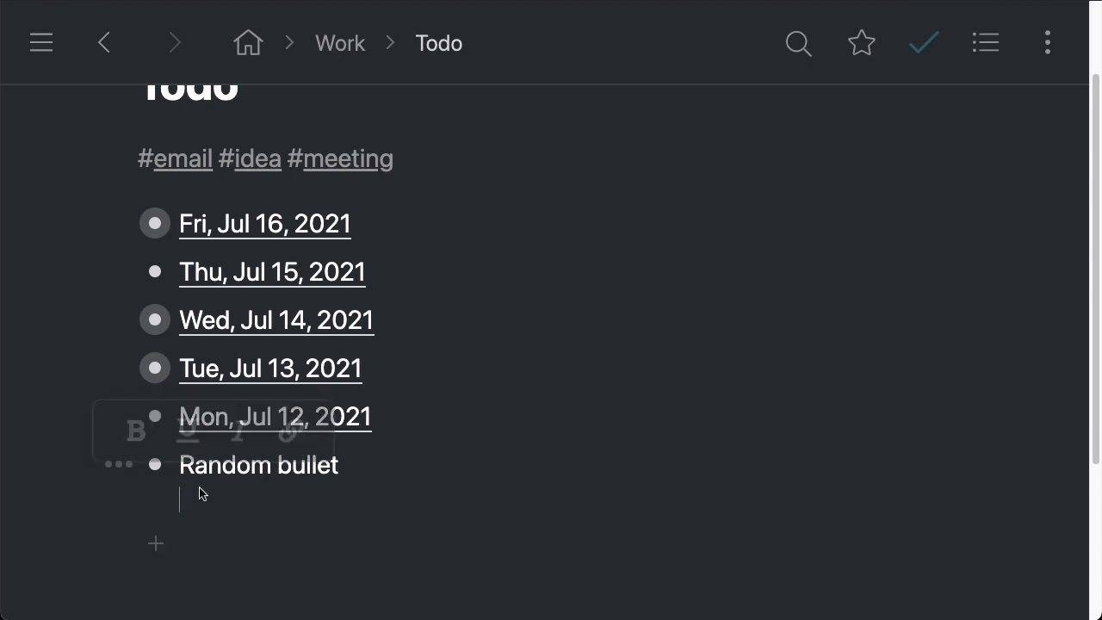
{"action": "left_click", "coordinate": [380, 472]}
{"action": "key", "text": "ctrl+shift+BackSpace"}
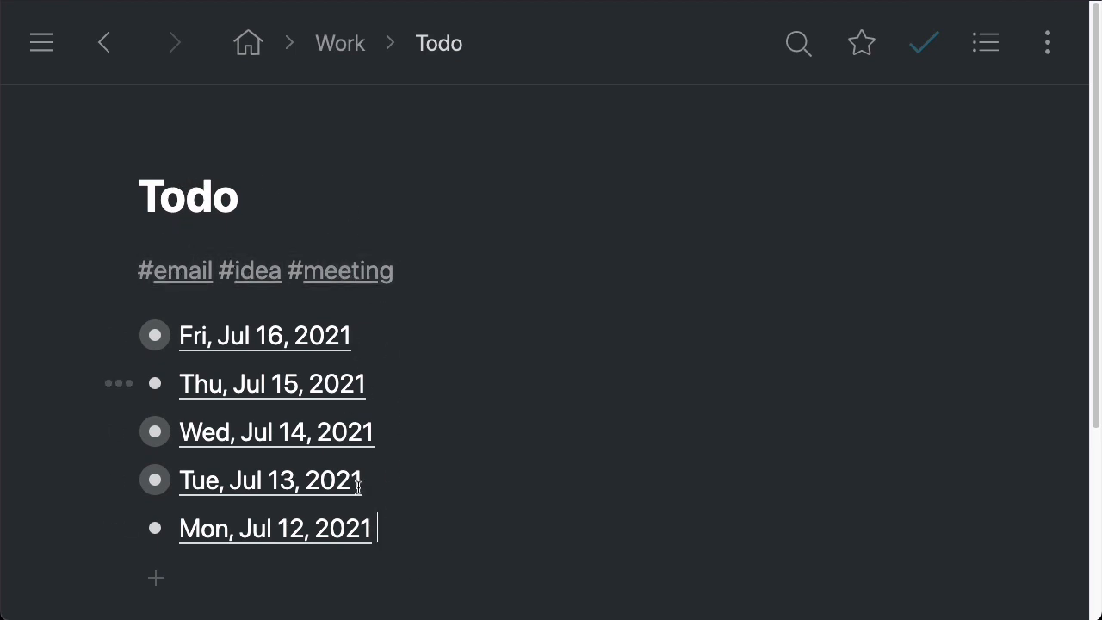
Filter the list by the #meeting tag, then clear the tag filter
{"action": "left_click", "coordinate": [327, 284]}
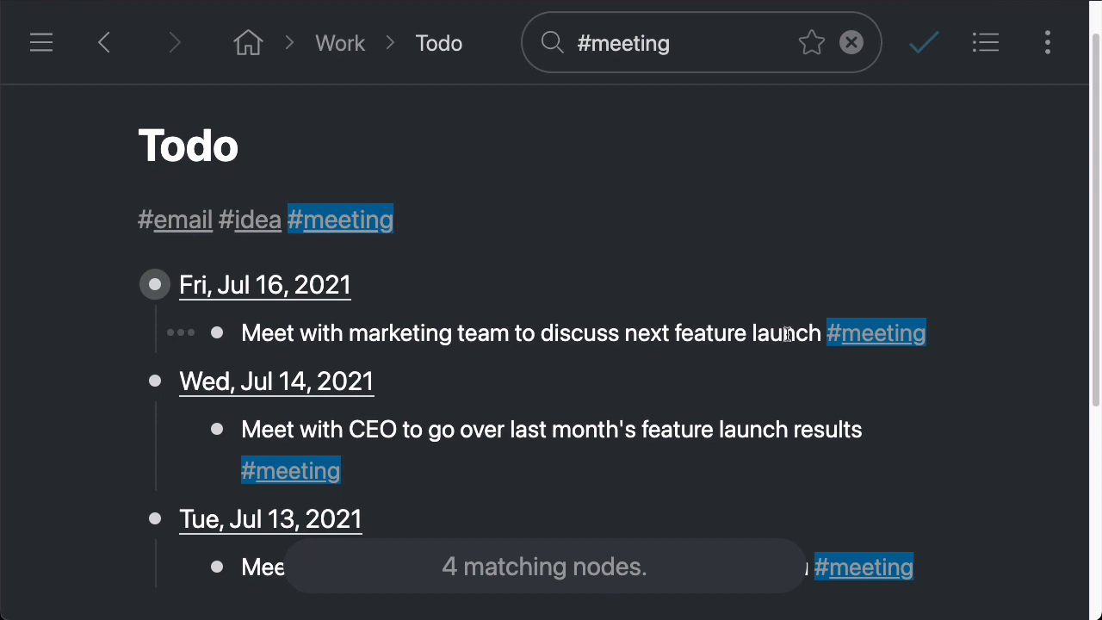
{"action": "scroll", "coordinate": [773, 322], "scroll_direction": "down", "scroll_amount": 1}
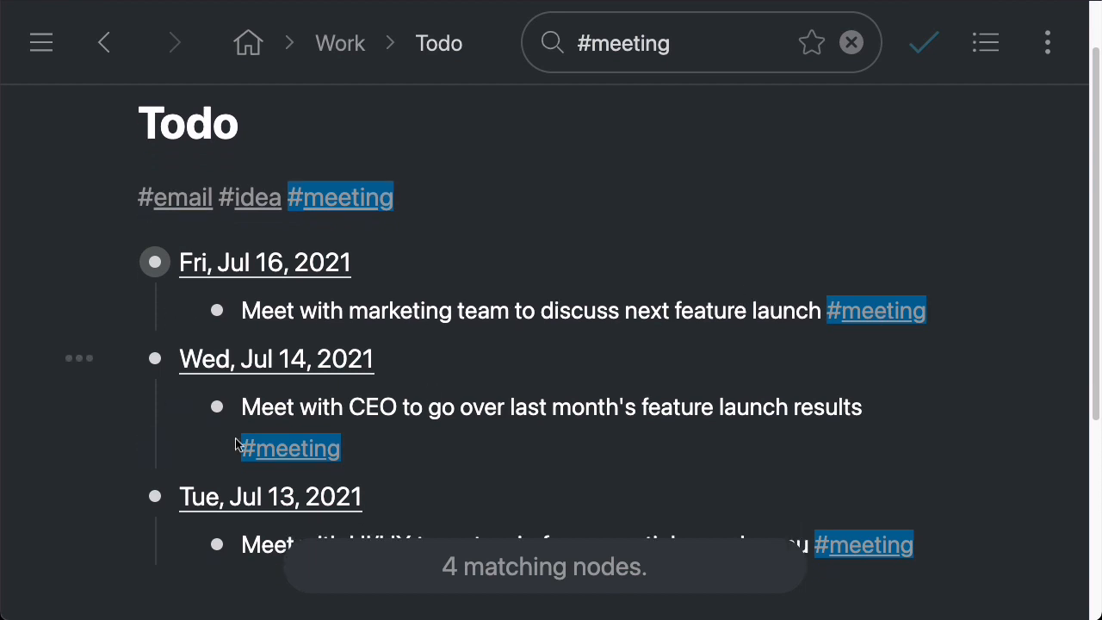
{"action": "left_click", "coordinate": [343, 200]}
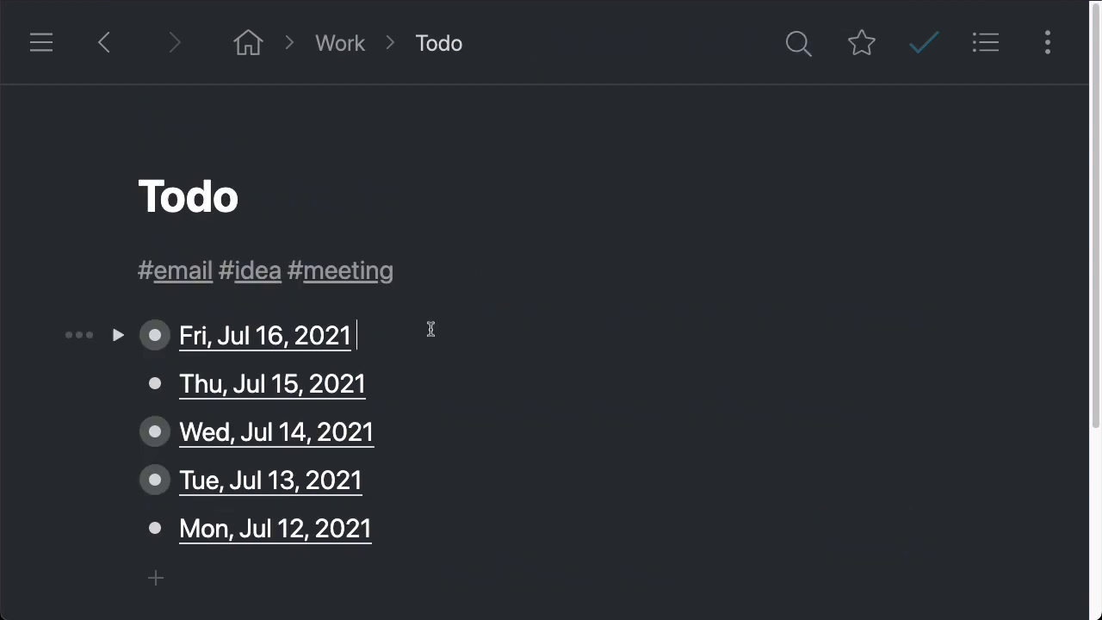
Return home and zoom into Work, then into its Templates item
{"action": "left_click", "coordinate": [250, 45]}
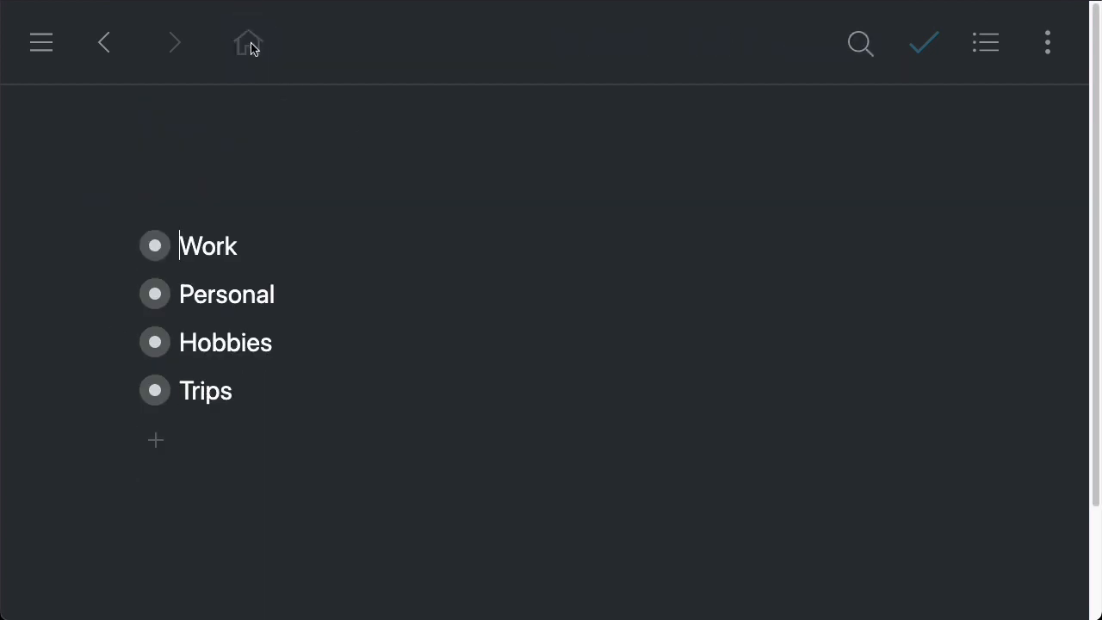
{"action": "left_click", "coordinate": [154, 246]}
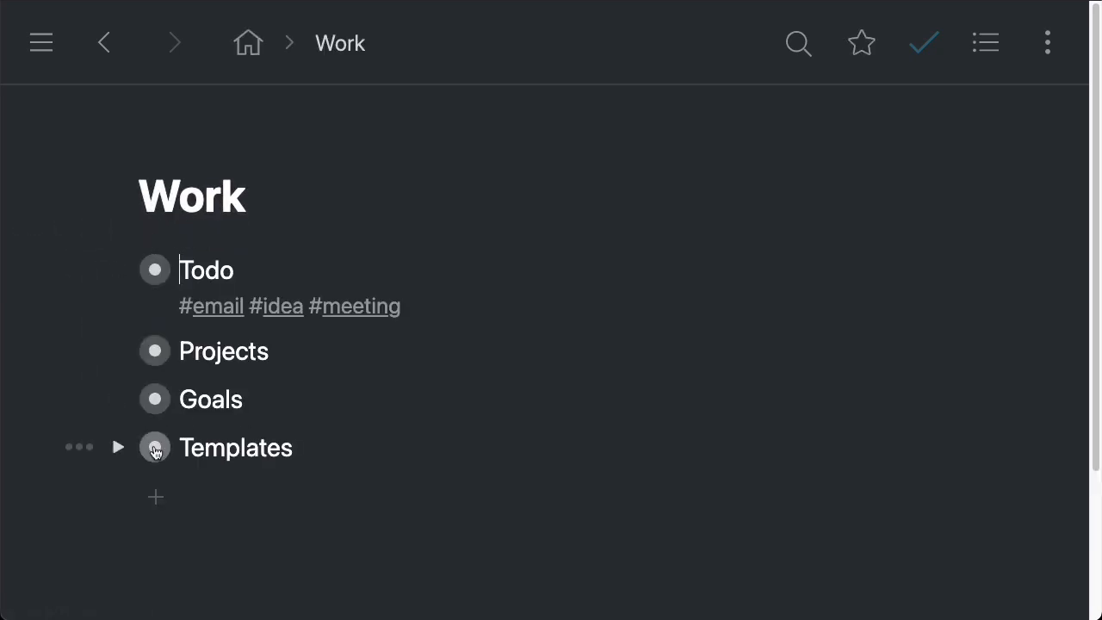
{"action": "left_click", "coordinate": [155, 447]}
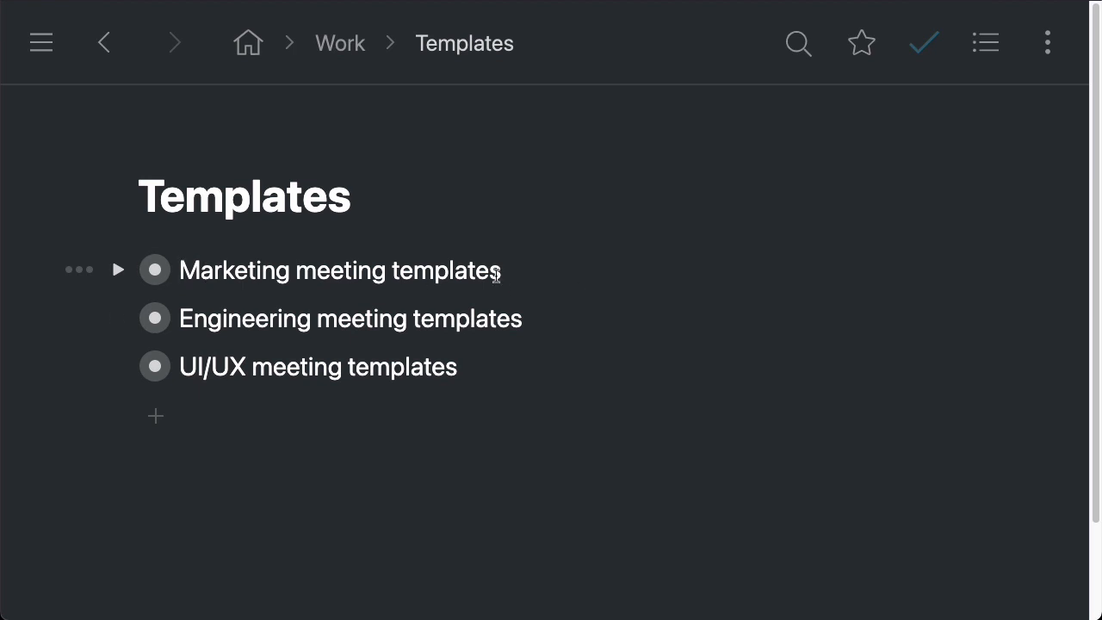
Zoom into Marketing meeting templates and expand the Meeting #mt-01 item to view its six sub-items
{"action": "left_click", "coordinate": [155, 270]}
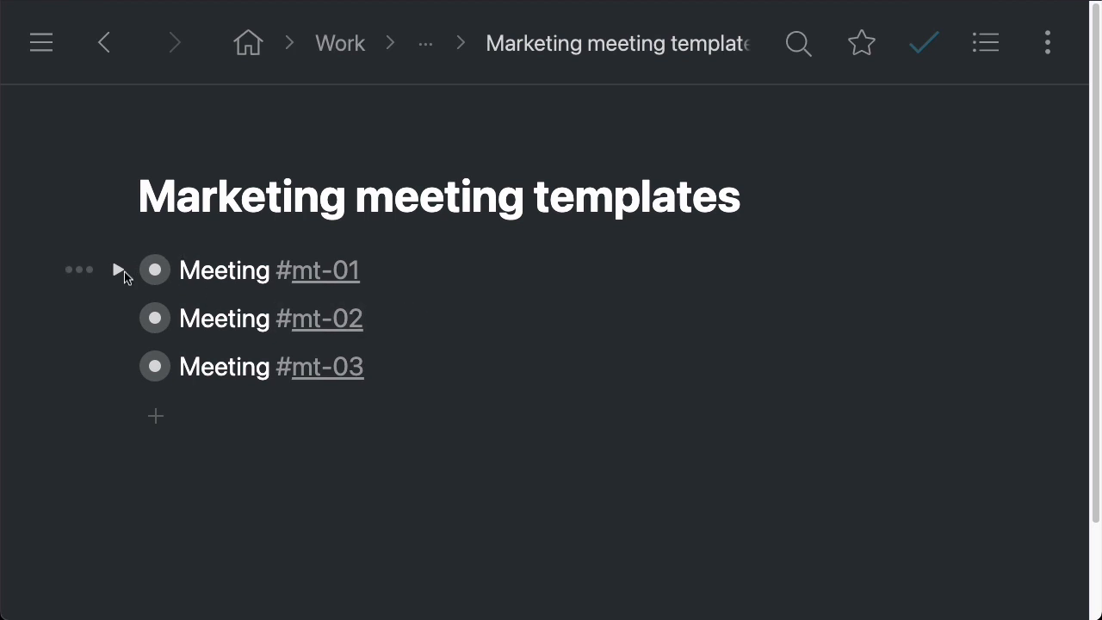
{"action": "left_click", "coordinate": [121, 271]}
{"action": "left_click_drag", "start_coordinate": [371, 318], "coordinate": [485, 503]}
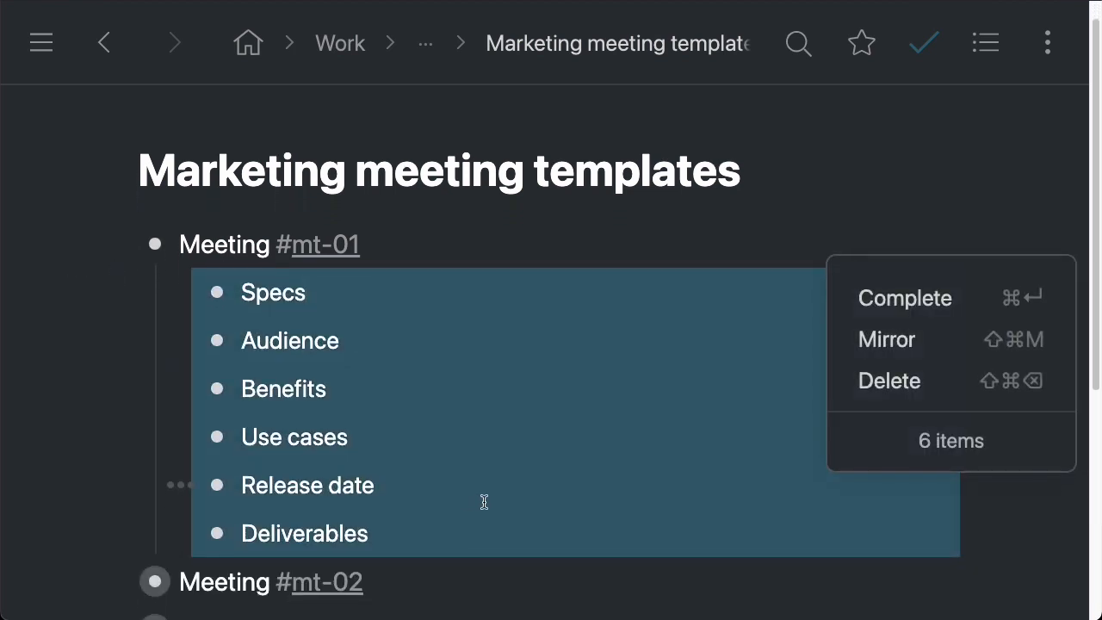
{"action": "left_click_drag", "start_coordinate": [428, 525], "coordinate": [201, 246]}
{"action": "left_click", "coordinate": [442, 259]}
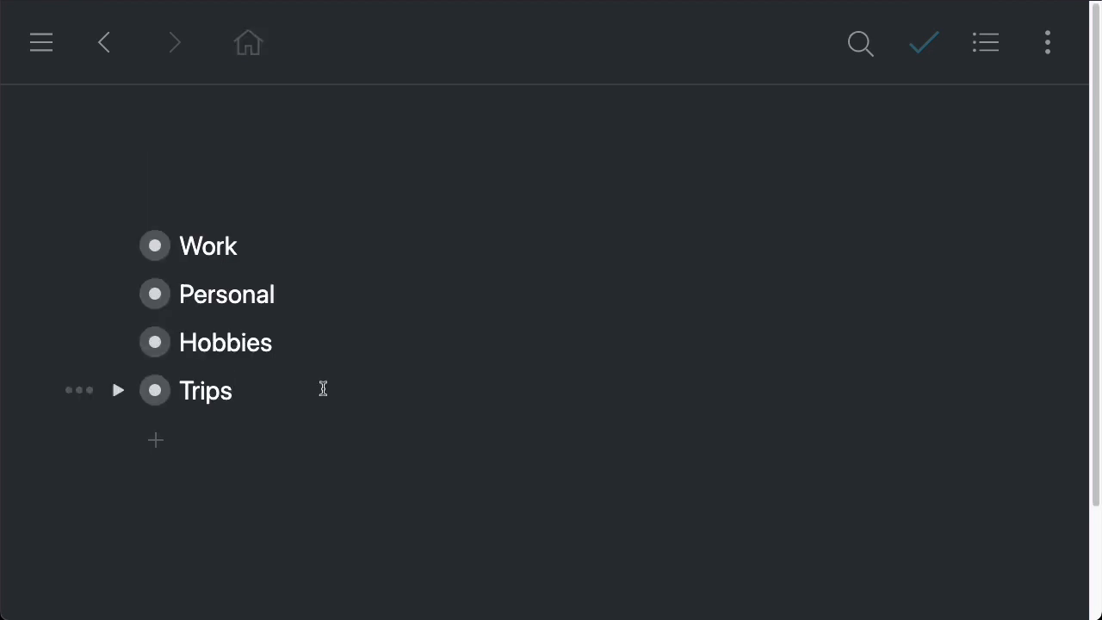
Navigate to Work's Todo list and expand the Fri, Jul 16, 2021 entry
{"action": "left_click", "coordinate": [154, 248]}
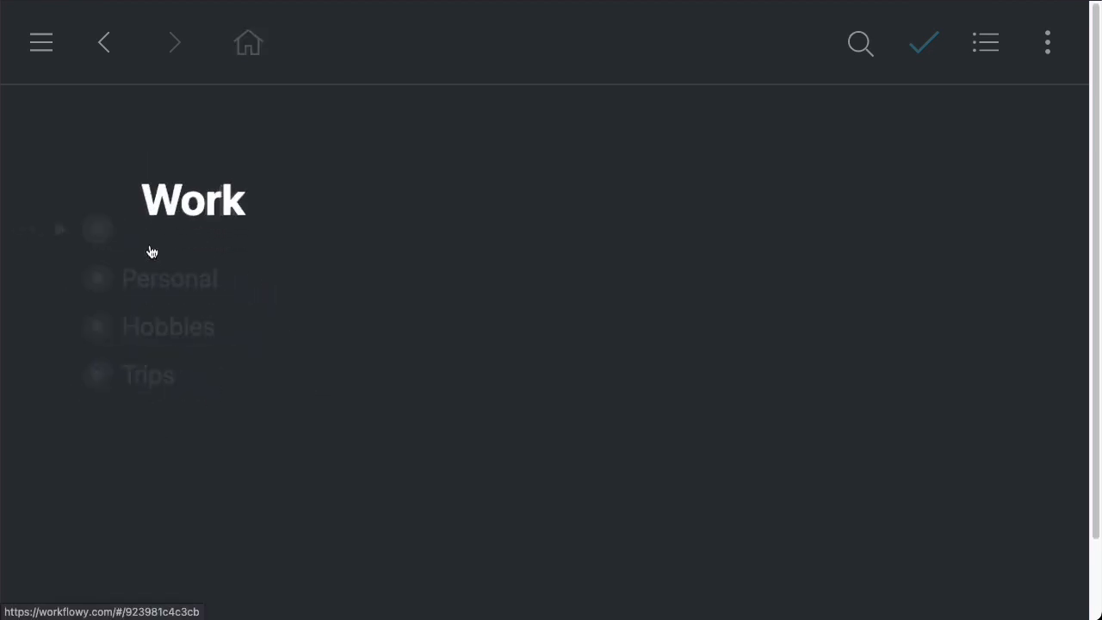
{"action": "left_click", "coordinate": [155, 270]}
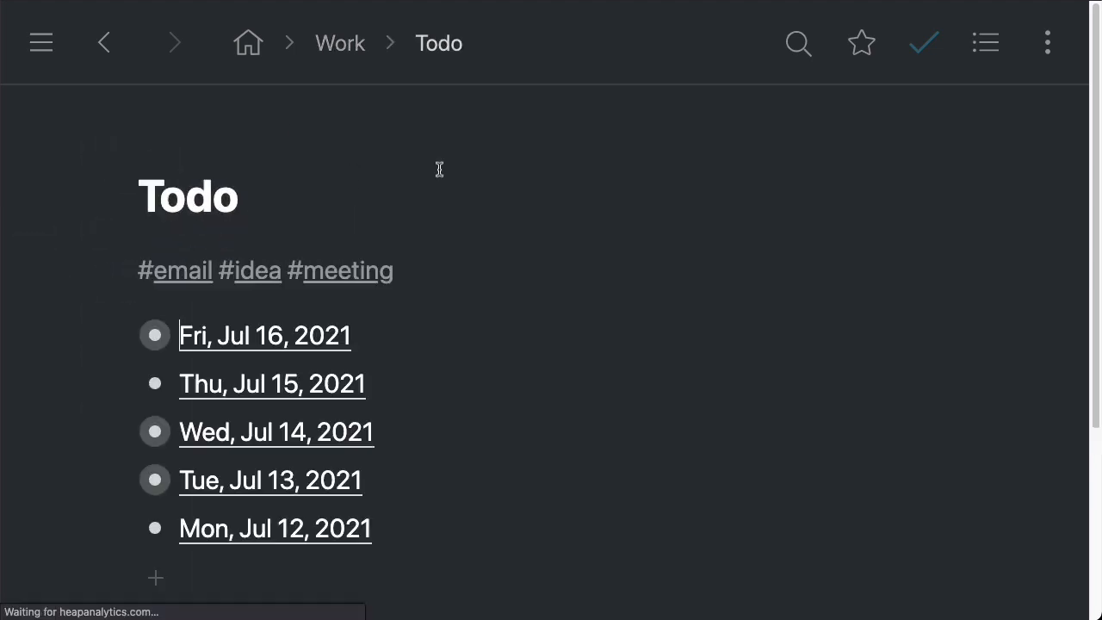
{"action": "left_click", "coordinate": [118, 314]}
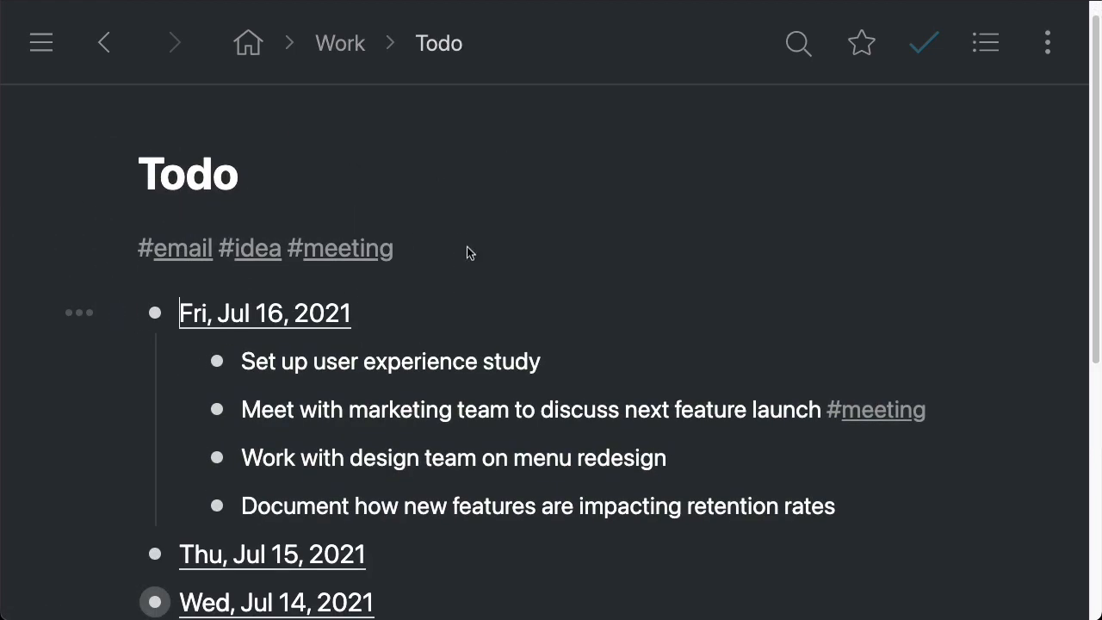
{"action": "scroll", "coordinate": [709, 370], "scroll_direction": "down", "scroll_amount": 1}
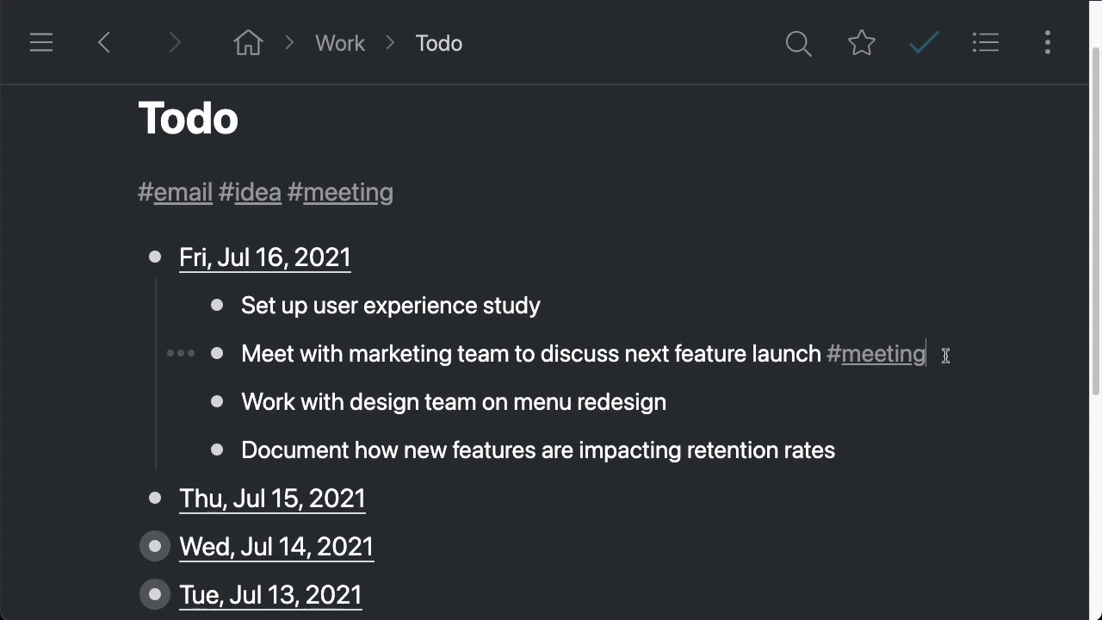
Create a new indented child bullet under the 'Meet with marketing team' task
{"action": "left_click", "coordinate": [946, 356]}
{"action": "key", "text": "Return"}
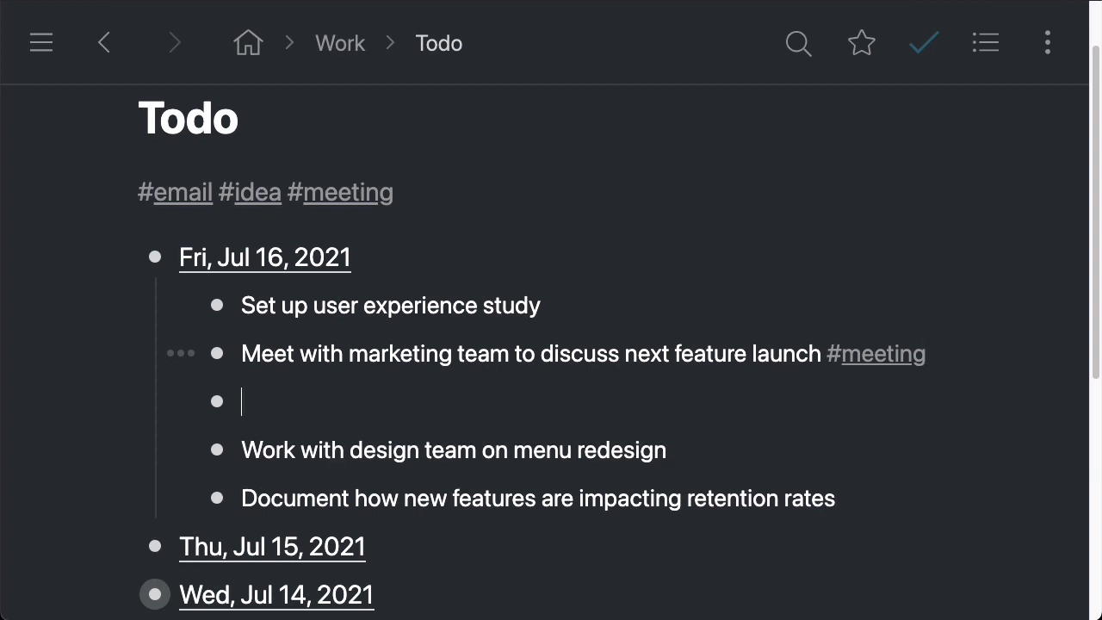
{"action": "key", "text": "Tab"}
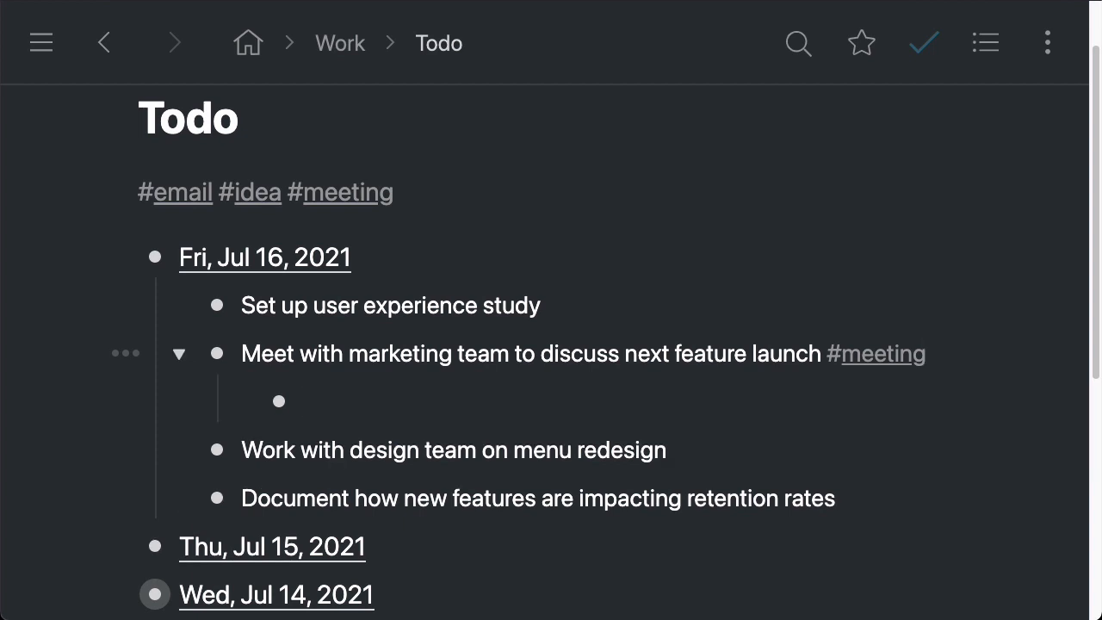
{"action": "type", "text": "(("}
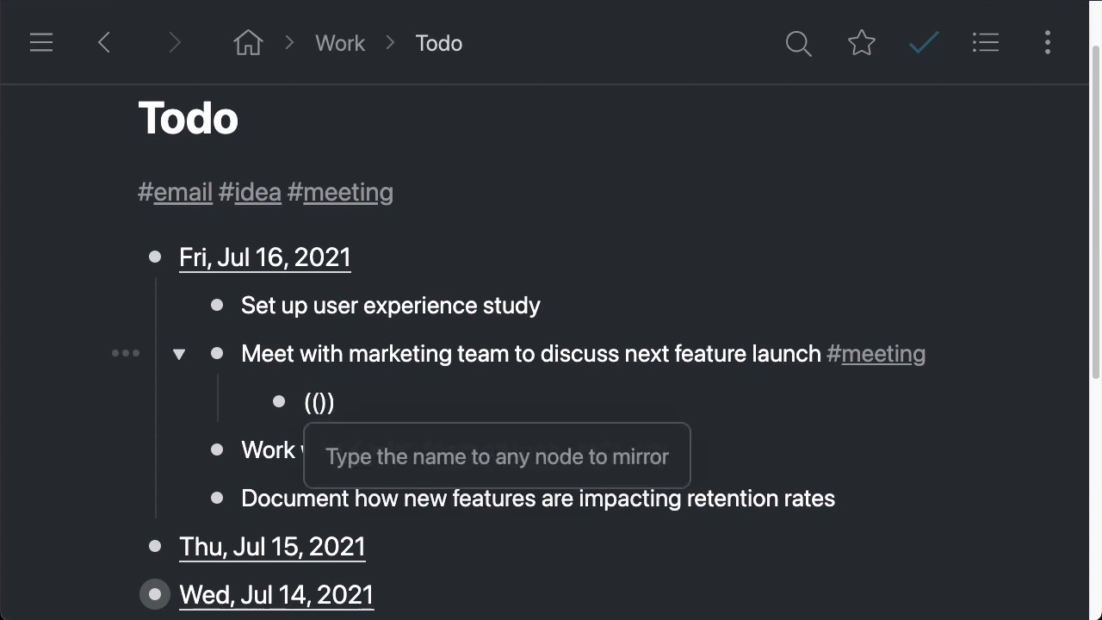
{"action": "left_click", "coordinate": [362, 399]}
{"action": "key", "text": "BackSpace"}
{"action": "key", "text": "BackSpace"}
{"action": "key", "text": "BackSpace"}
{"action": "key", "text": "BackSpace"}
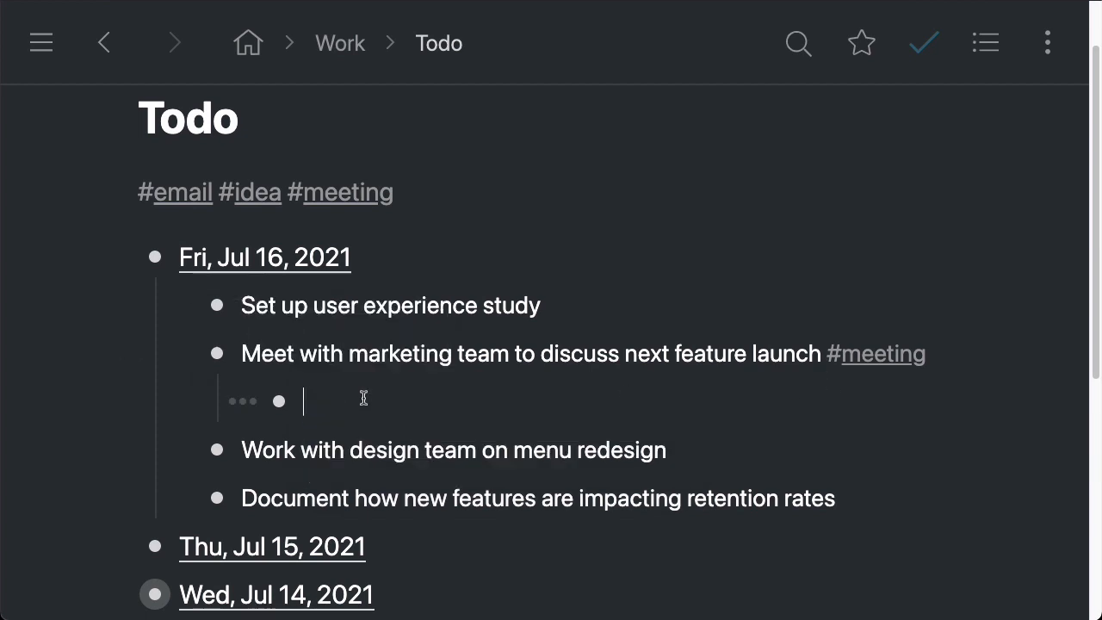
Open the marketing task's item menu to examine the Mirror option, then close it
{"action": "left_click", "coordinate": [127, 353]}
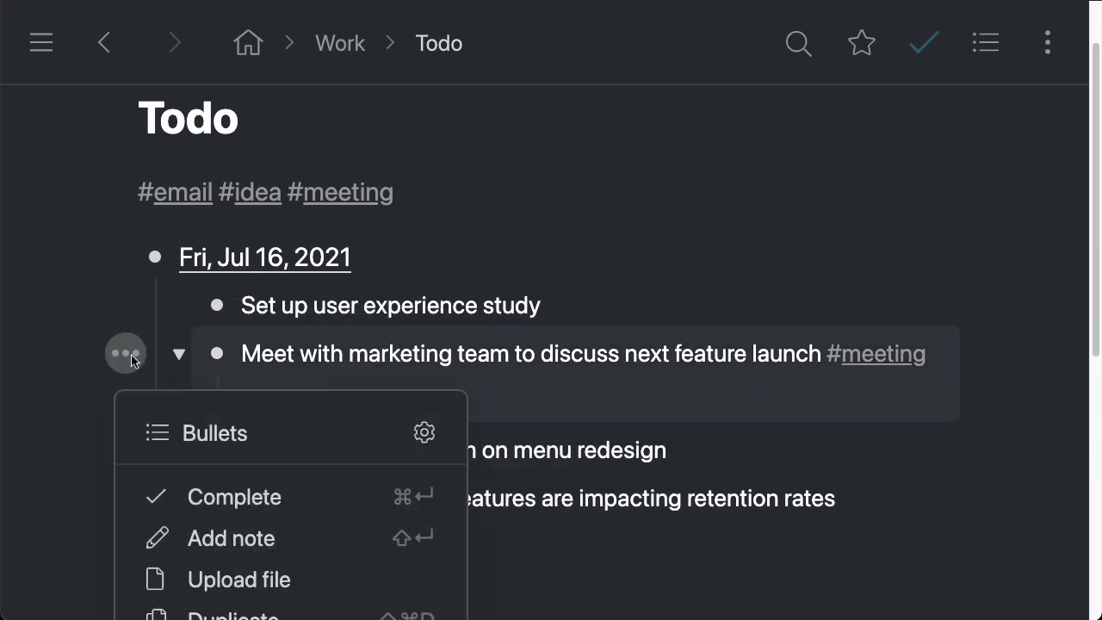
{"action": "scroll", "coordinate": [278, 448], "scroll_direction": "down", "scroll_amount": 3}
{"action": "scroll", "coordinate": [278, 449], "scroll_direction": "down", "scroll_amount": 1}
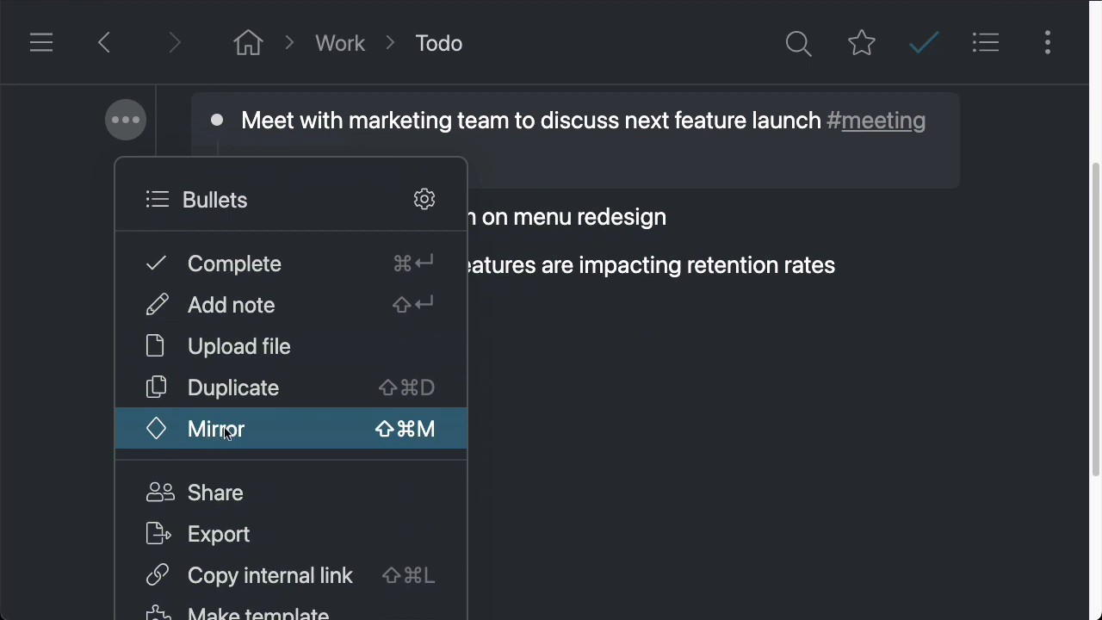
{"action": "scroll", "coordinate": [480, 370], "scroll_direction": "up", "scroll_amount": 5}
{"action": "left_click", "coordinate": [350, 336]}
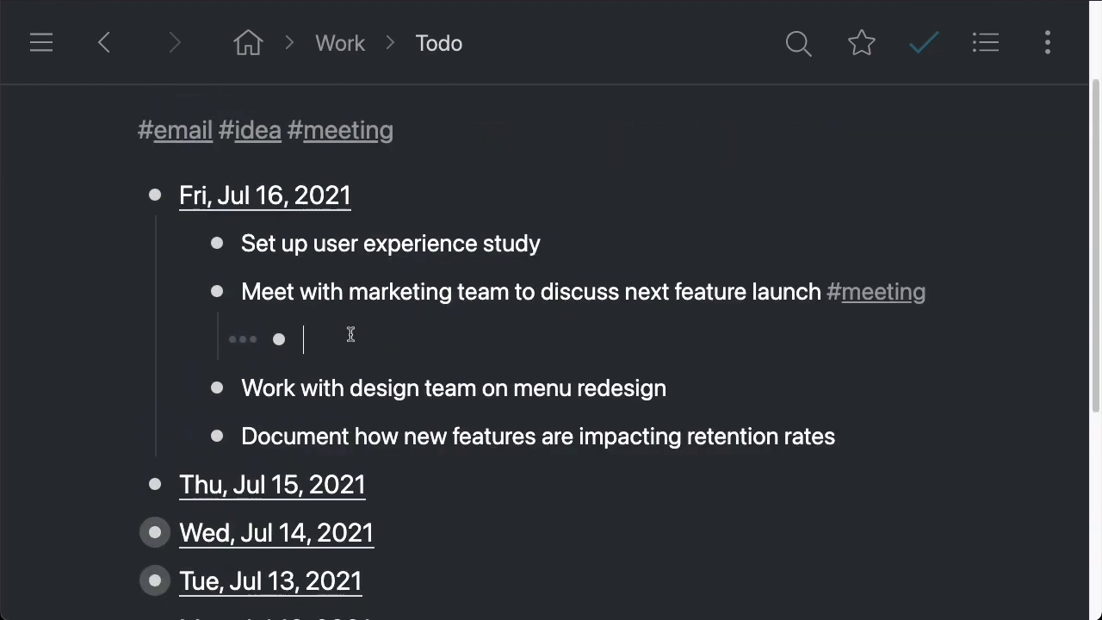
Mirror the Meeting #mt-01 template into the empty bullet by searching for #mt
{"action": "type", "text": "(("}
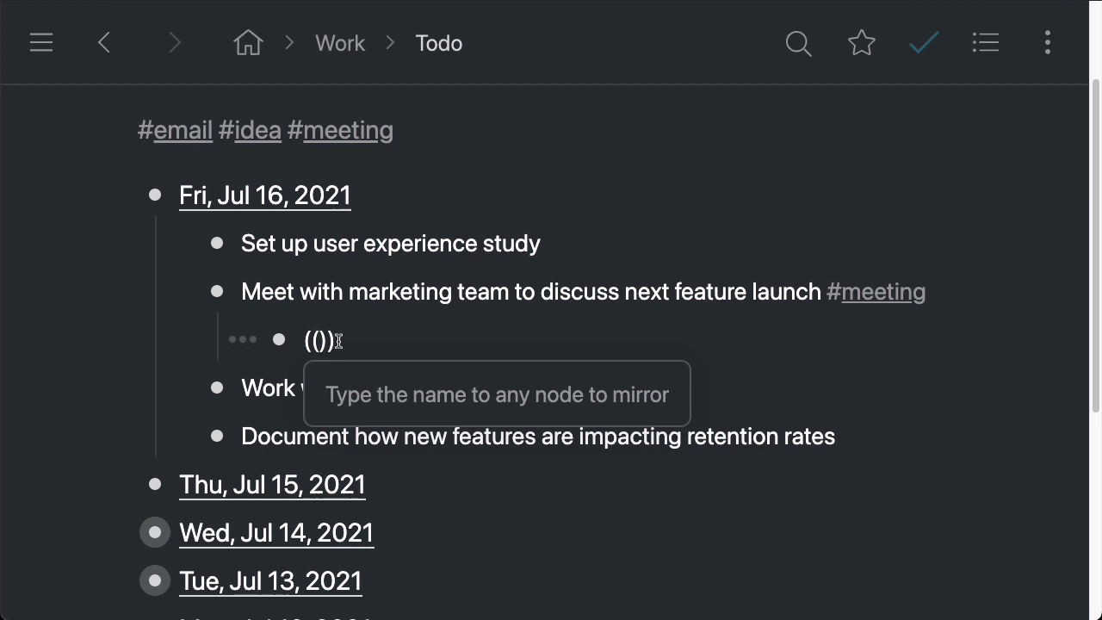
{"action": "type", "text": "#mt"}
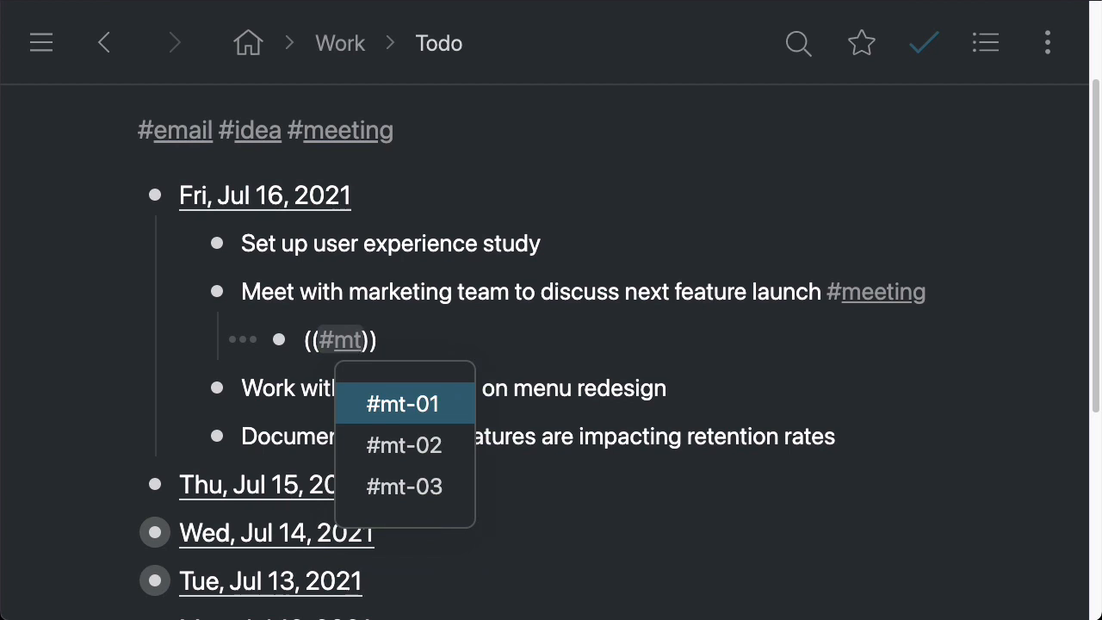
{"action": "key", "text": "Return"}
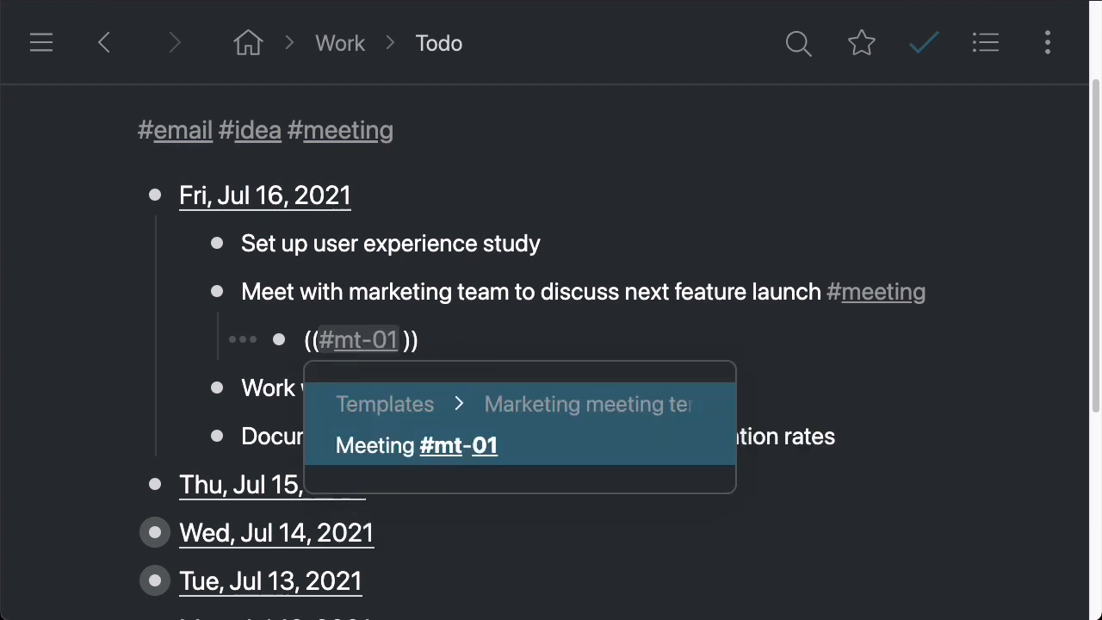
{"action": "key", "text": "Return"}
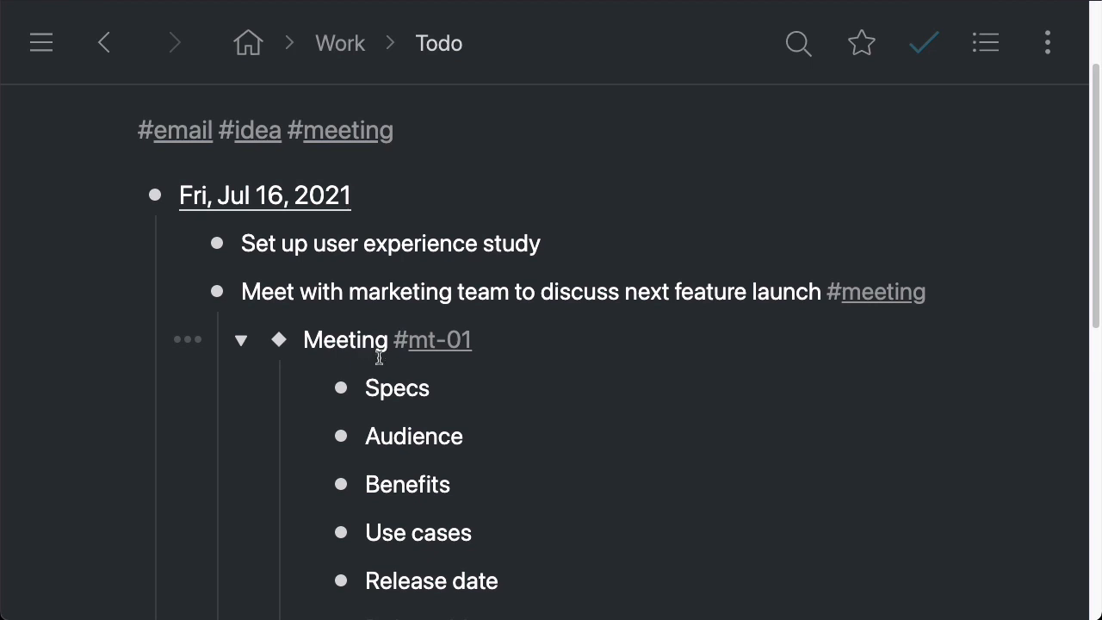
Detach the mirror on the Meeting #mt-01 copy, then undo the detach
{"action": "scroll", "coordinate": [445, 374], "scroll_direction": "down", "scroll_amount": 1}
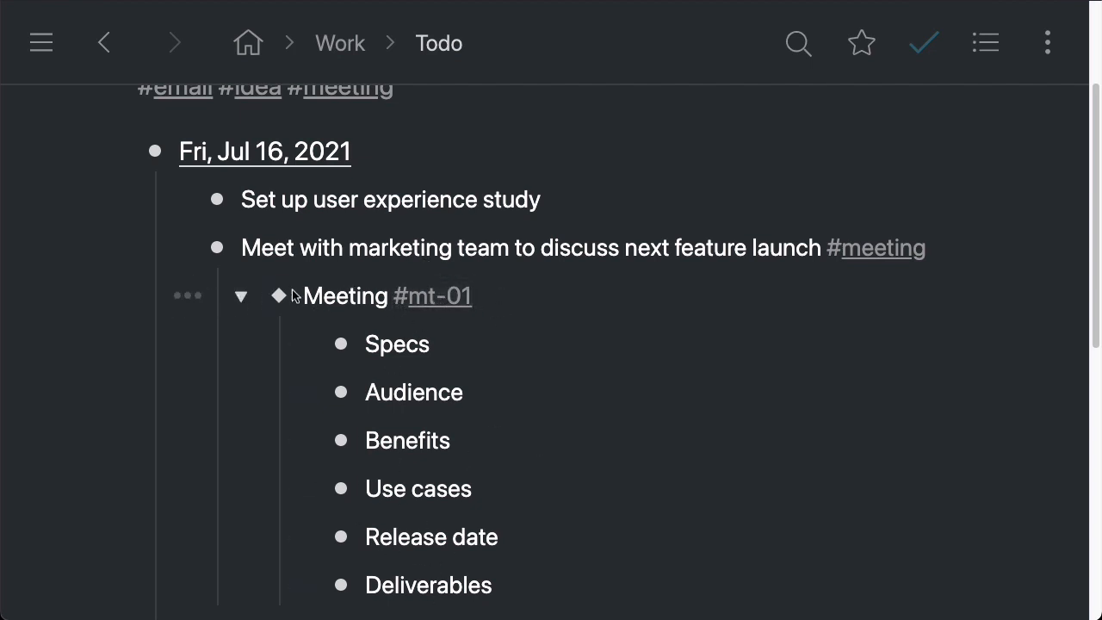
{"action": "left_click", "coordinate": [180, 296]}
{"action": "scroll", "coordinate": [388, 413], "scroll_direction": "down", "scroll_amount": 5}
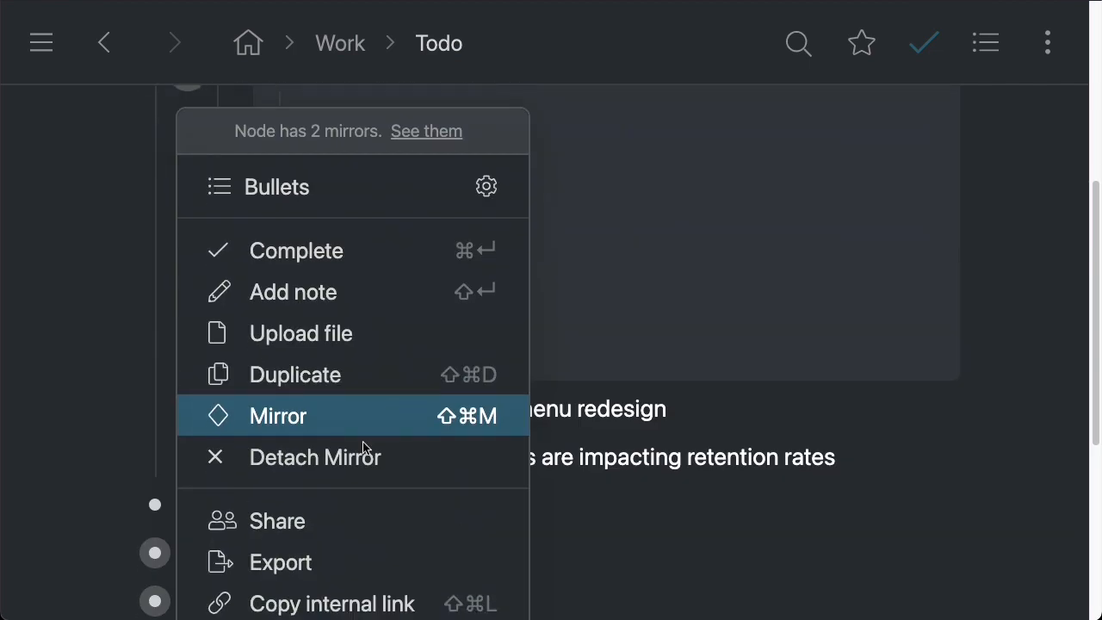
{"action": "left_click", "coordinate": [311, 458]}
{"action": "scroll", "coordinate": [302, 413], "scroll_direction": "up", "scroll_amount": 3}
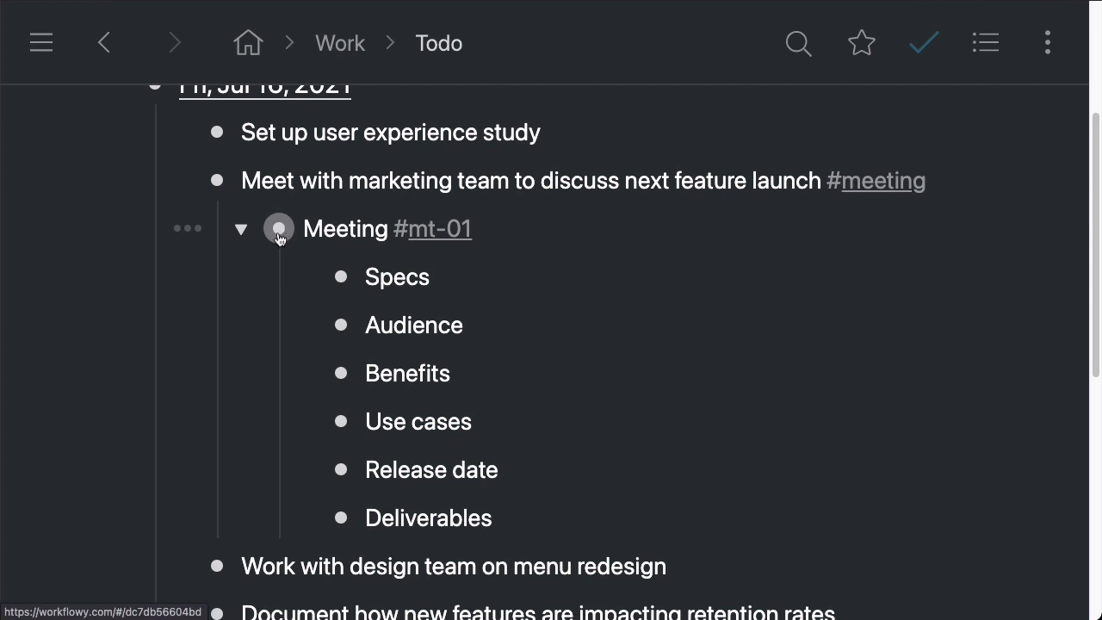
{"action": "key", "text": "ctrl+z"}
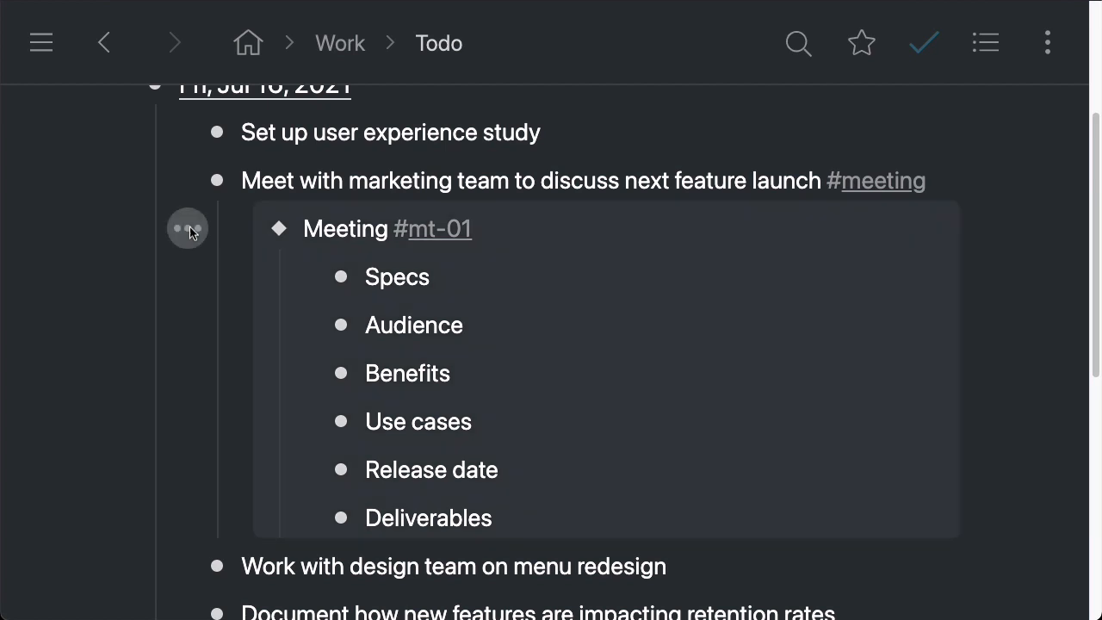
Detach the mirror from the Meeting #mt-01 copy under the marketing task
{"action": "left_click", "coordinate": [187, 229]}
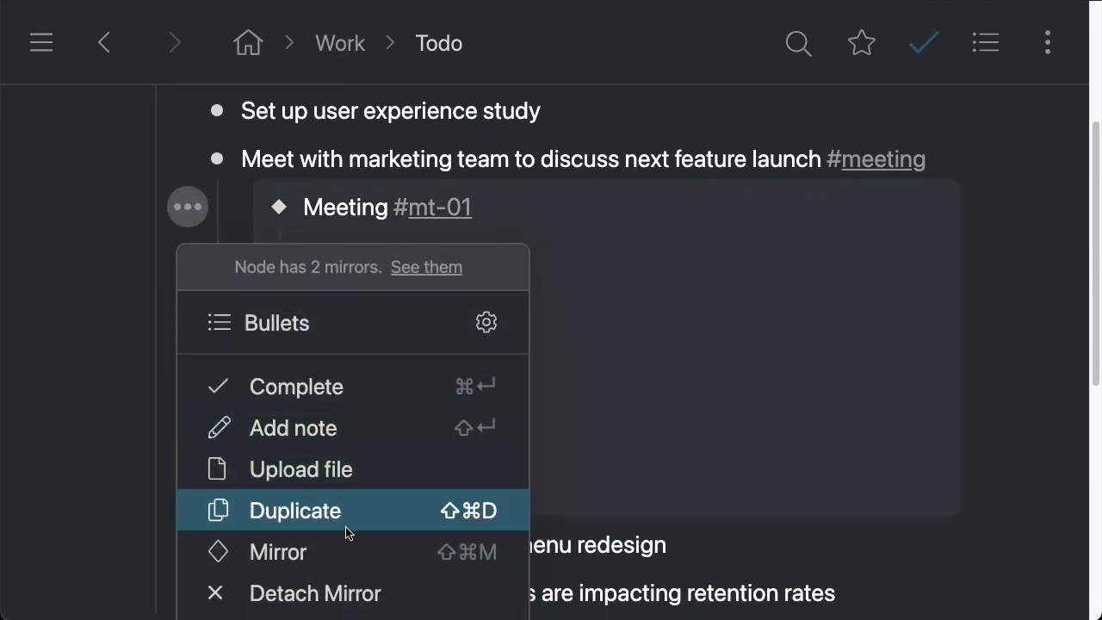
{"action": "left_click", "coordinate": [353, 592]}
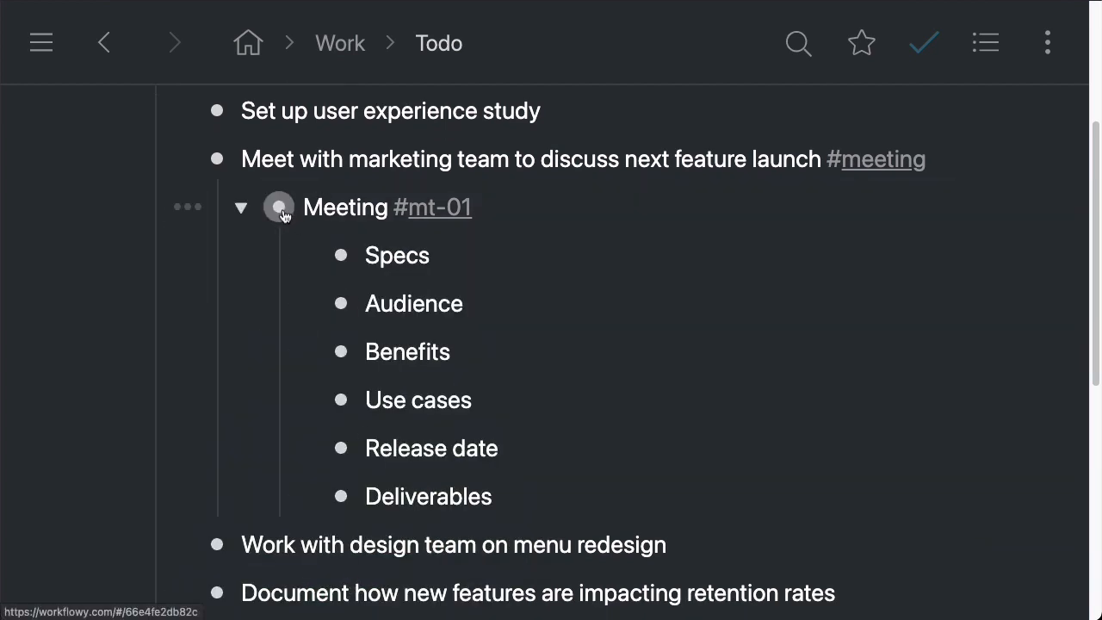
{"action": "left_click_drag", "start_coordinate": [485, 250], "coordinate": [353, 211]}
{"action": "left_click", "coordinate": [544, 485]}
{"action": "left_click", "coordinate": [517, 247]}
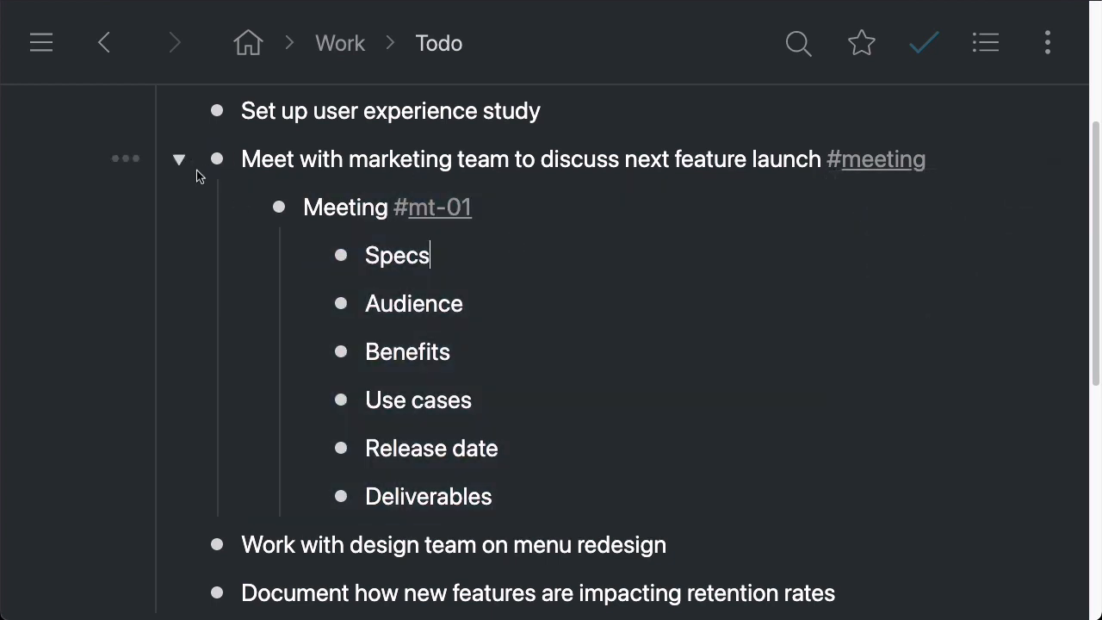
Collapse and re-expand the 'Meet with marketing team' task
{"action": "left_click", "coordinate": [179, 158]}
{"action": "scroll", "coordinate": [509, 315], "scroll_direction": "up", "scroll_amount": 1}
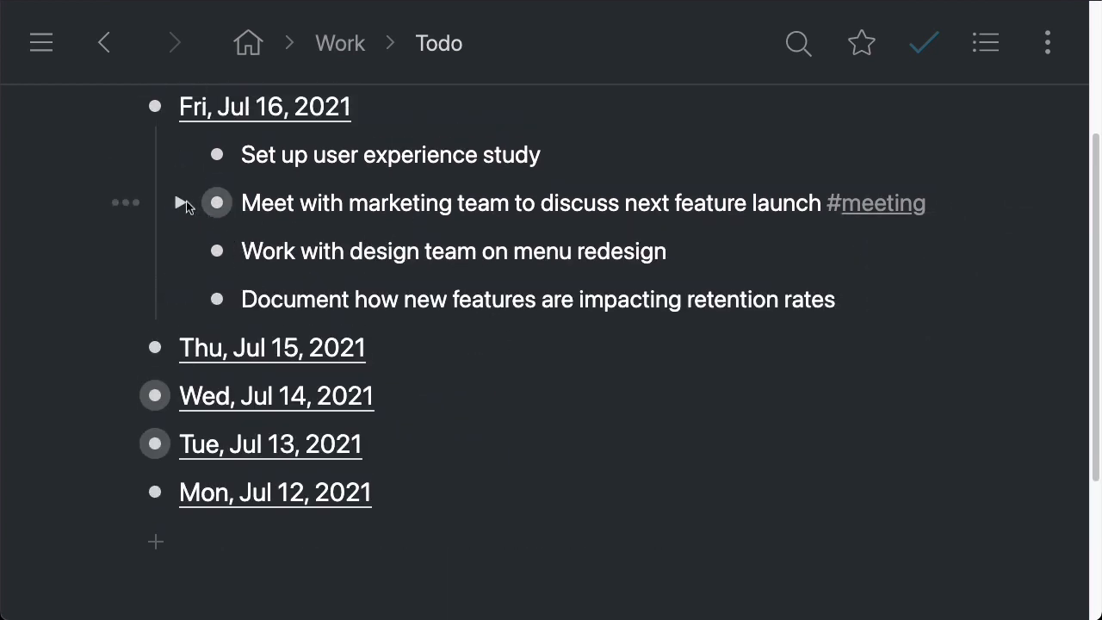
{"action": "left_click", "coordinate": [185, 201]}
Add a child item fdgdfgdfgdfgd under Specs, then delete it
{"action": "left_click", "coordinate": [507, 296]}
{"action": "key", "text": "Return"}
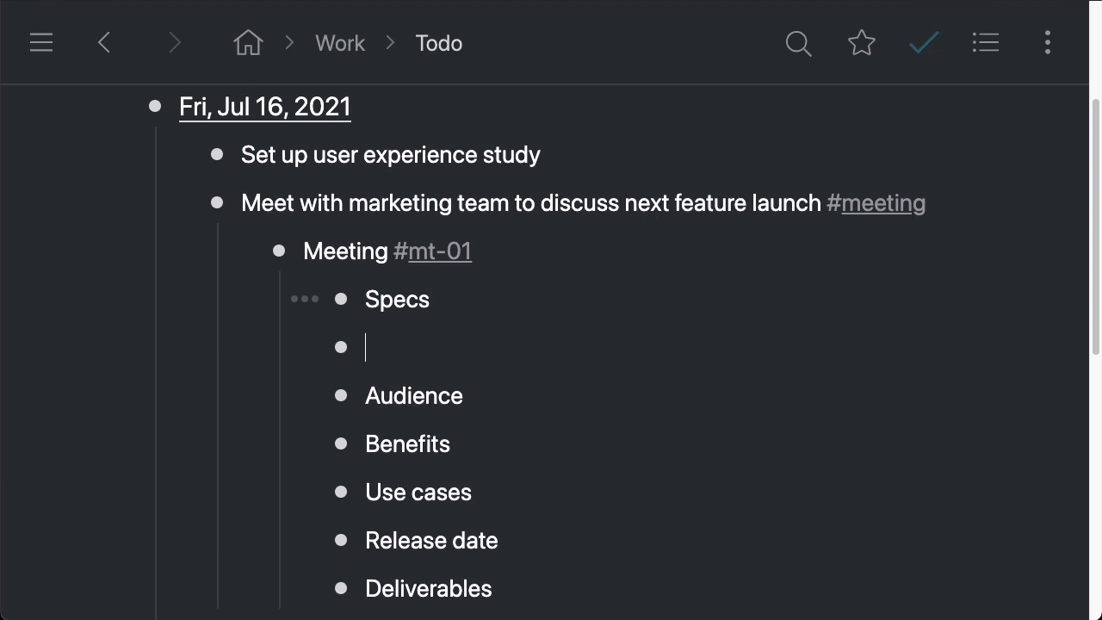
{"action": "key", "text": "Tab"}
{"action": "type", "text": "fdgdfgdfgdfgd"}
{"action": "key", "text": "ctrl+a"}
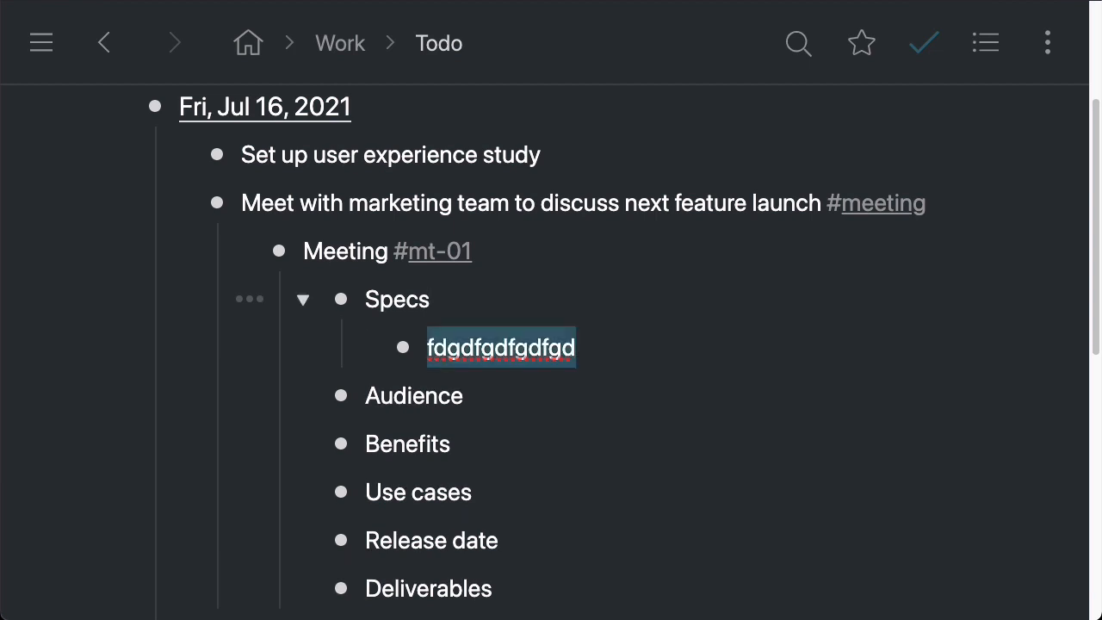
{"action": "key", "text": "BackSpace"}
{"action": "key", "text": "BackSpace"}
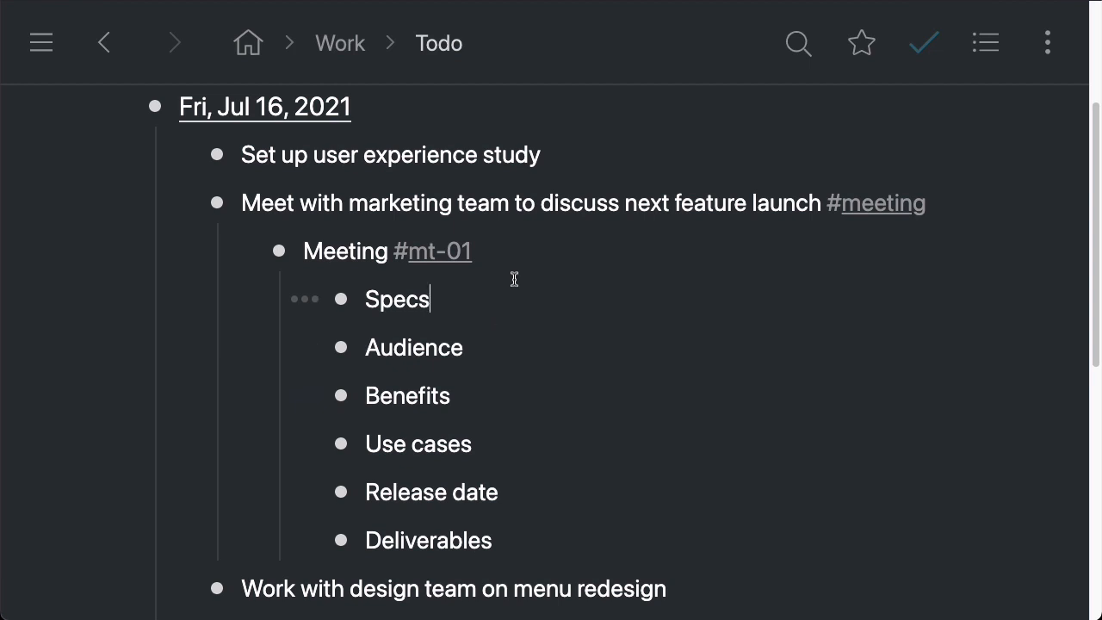
Collapse and re-expand the marketing task and its Meeting #mt-01 child to inspect the copy
{"action": "left_click", "coordinate": [180, 204]}
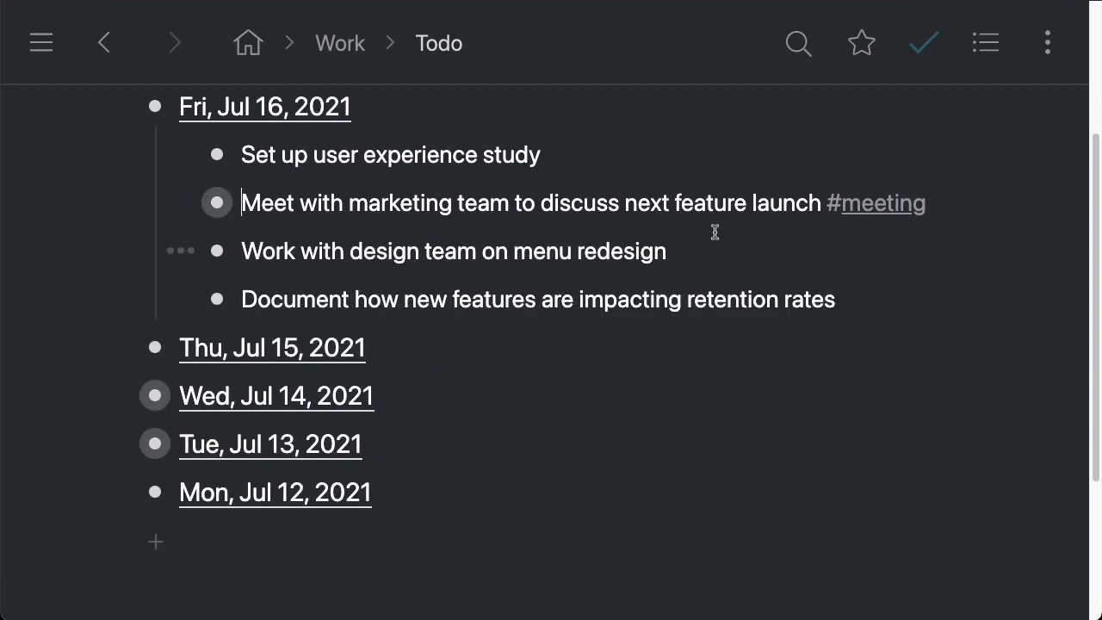
{"action": "scroll", "coordinate": [916, 204], "scroll_direction": "up", "scroll_amount": 3}
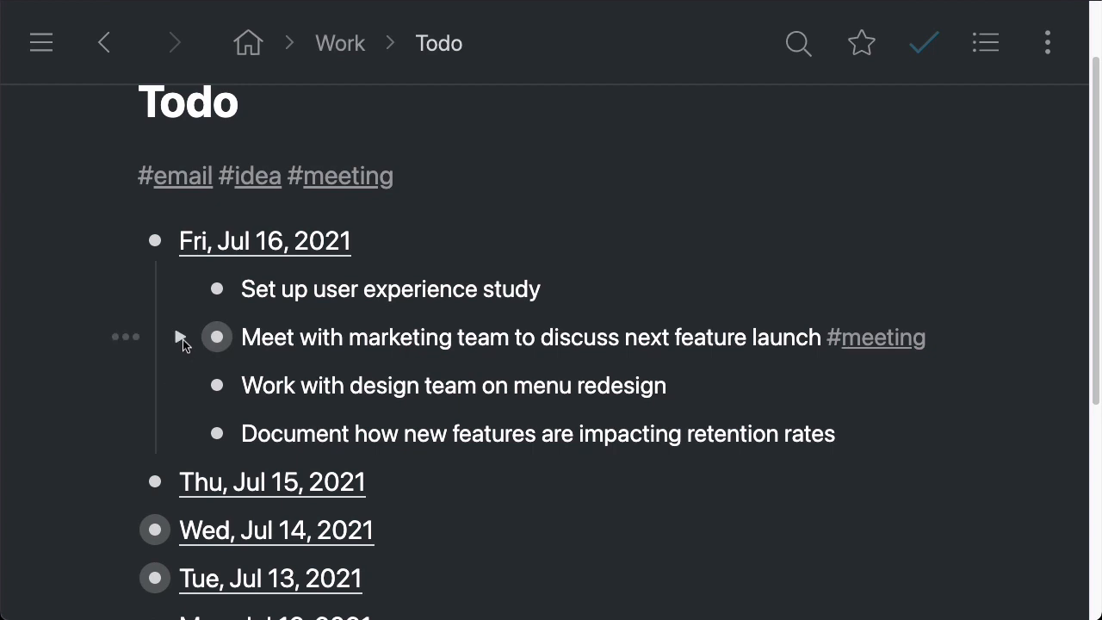
{"action": "left_click", "coordinate": [181, 338]}
{"action": "left_click", "coordinate": [239, 386]}
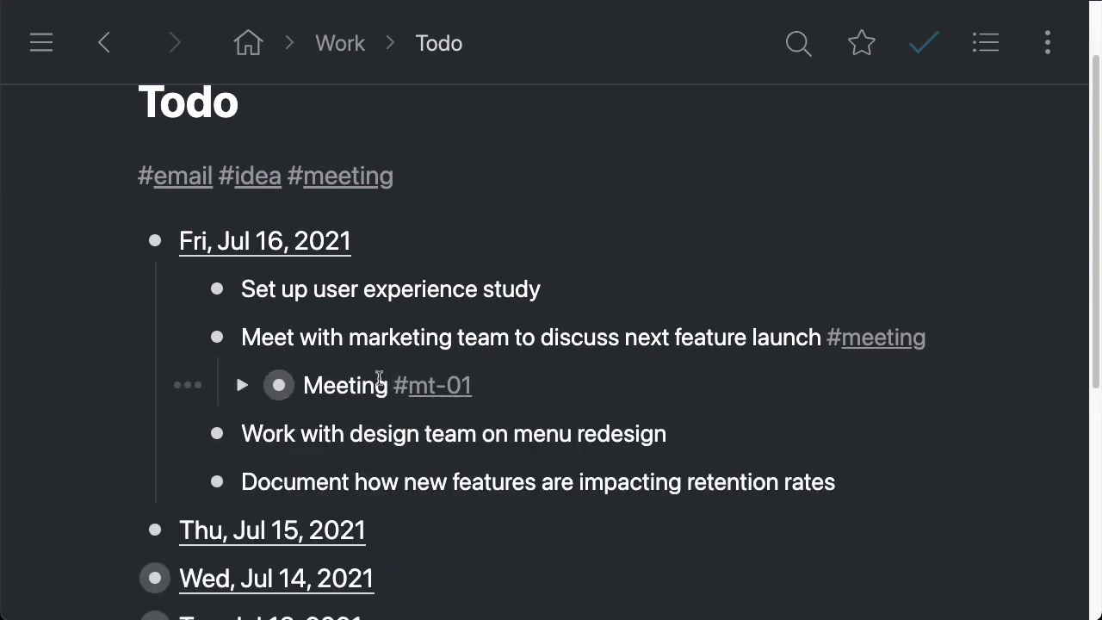
{"action": "left_click_drag", "start_coordinate": [303, 385], "coordinate": [520, 382]}
{"action": "left_click", "coordinate": [564, 386]}
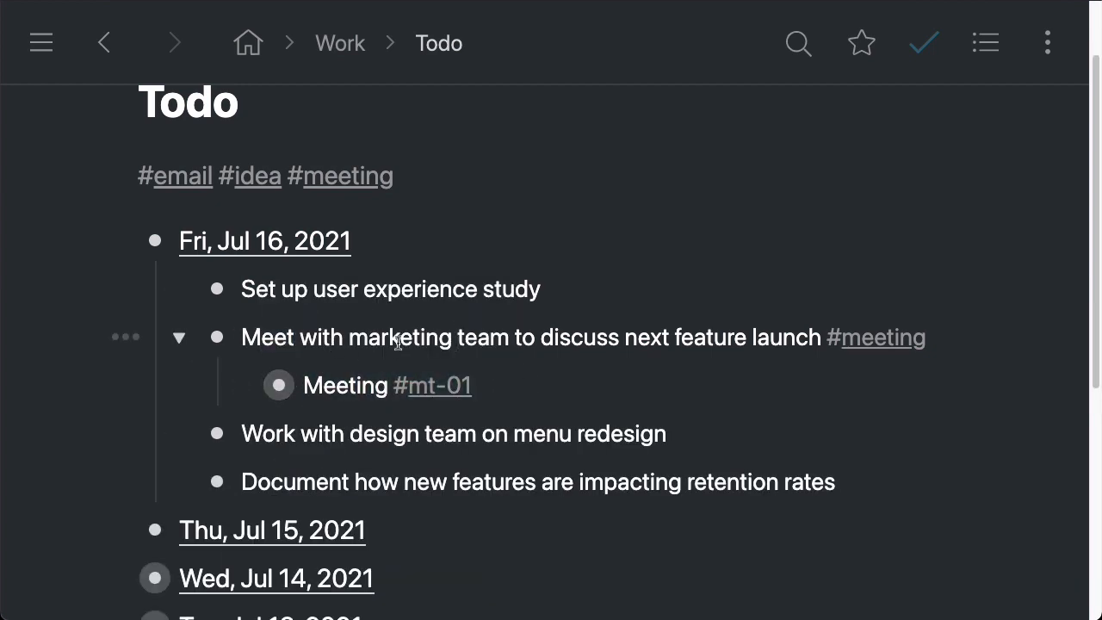
{"action": "left_click_drag", "start_coordinate": [350, 338], "coordinate": [719, 361]}
{"action": "left_click", "coordinate": [534, 359]}
{"action": "left_click", "coordinate": [242, 385]}
Add an indented child item fdfsf under Specs in the Meeting #mt-01 copy
{"action": "scroll", "coordinate": [430, 422], "scroll_direction": "down", "scroll_amount": 1}
{"action": "scroll", "coordinate": [458, 460], "scroll_direction": "down", "scroll_amount": 2}
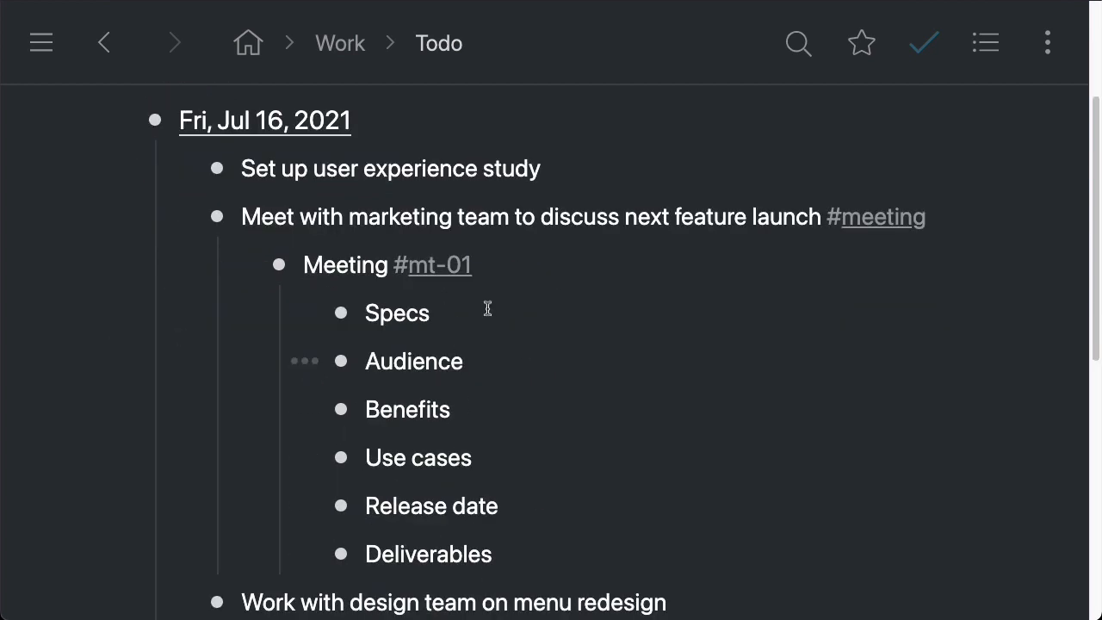
{"action": "left_click", "coordinate": [478, 315]}
{"action": "key", "text": "Return"}
{"action": "key", "text": "Tab"}
{"action": "type", "text": "fdfsf"}
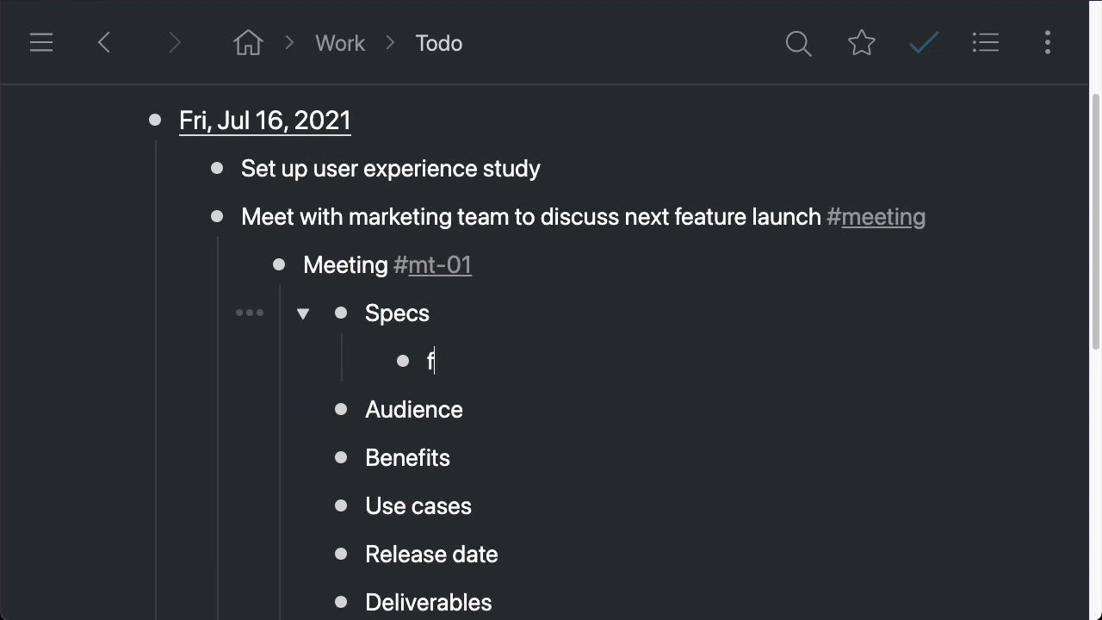
Collapse Specs in the Meeting #mt-01 copy and open the sharing options for the Meeting #mt-01 item
{"action": "left_click", "coordinate": [303, 313]}
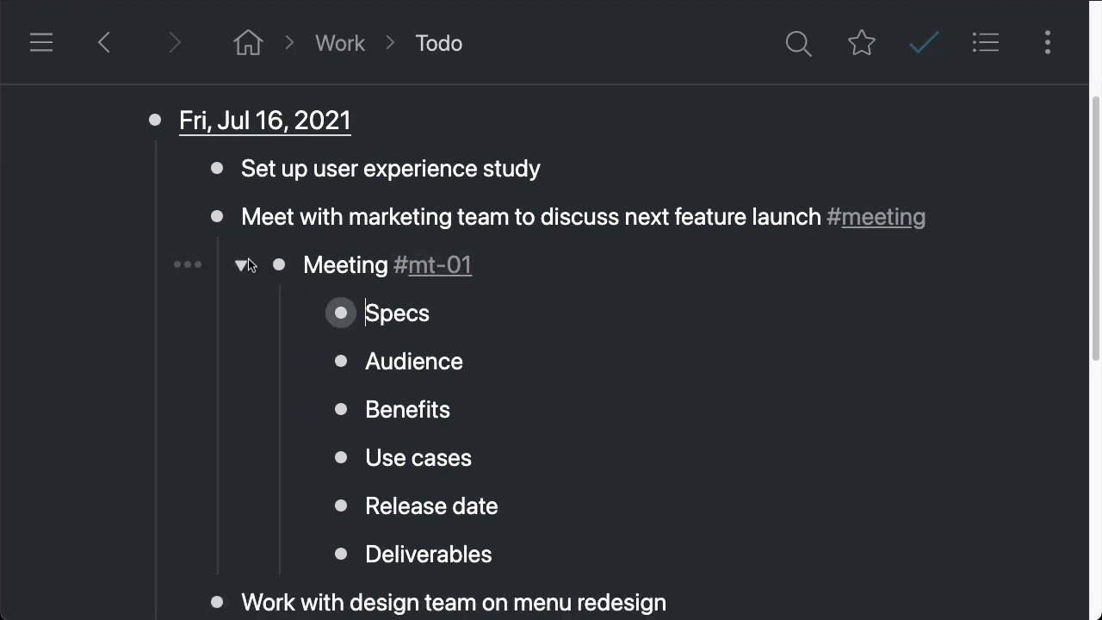
{"action": "left_click", "coordinate": [190, 266]}
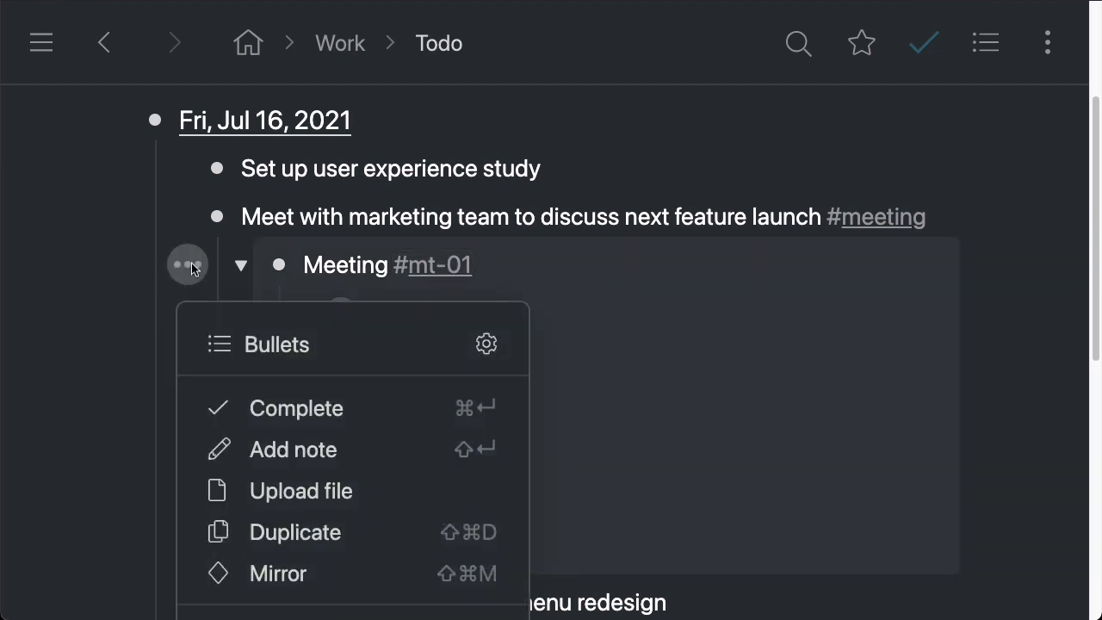
{"action": "scroll", "coordinate": [250, 336], "scroll_direction": "down", "scroll_amount": 2}
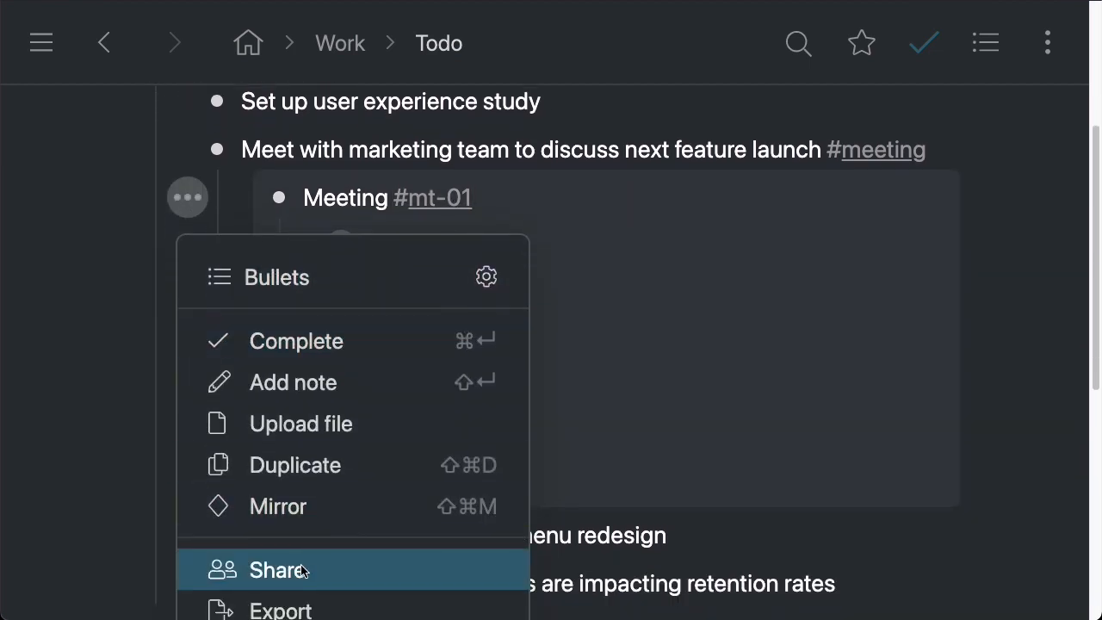
{"action": "left_click", "coordinate": [302, 571]}
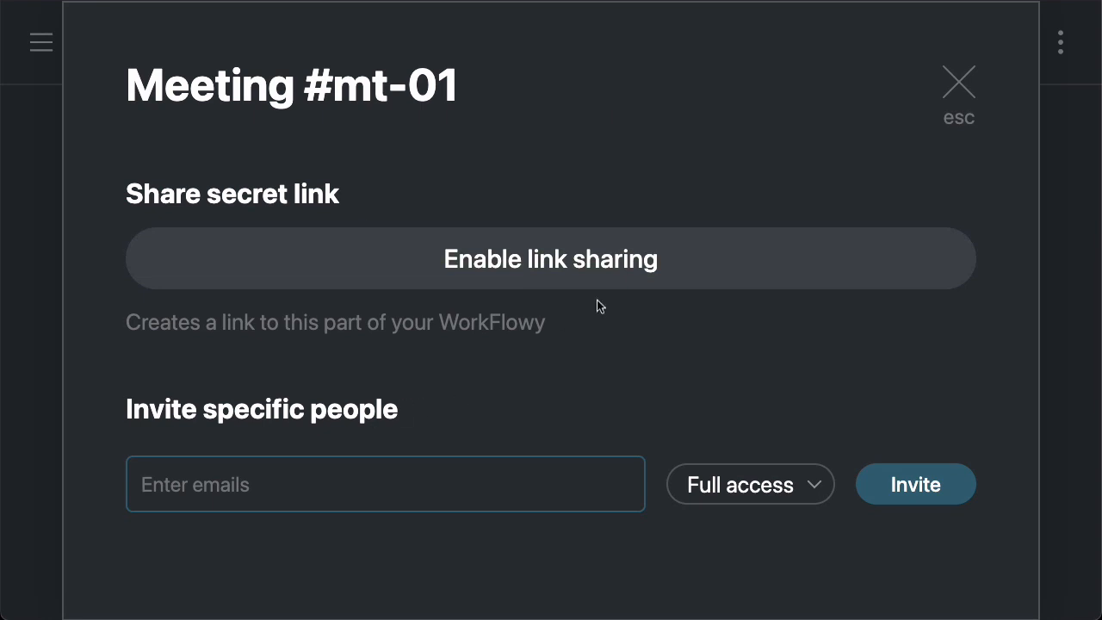
Enable secret link sharing, select the link, review its access options keeping Full access, then unshare the link
{"action": "left_click", "coordinate": [485, 263]}
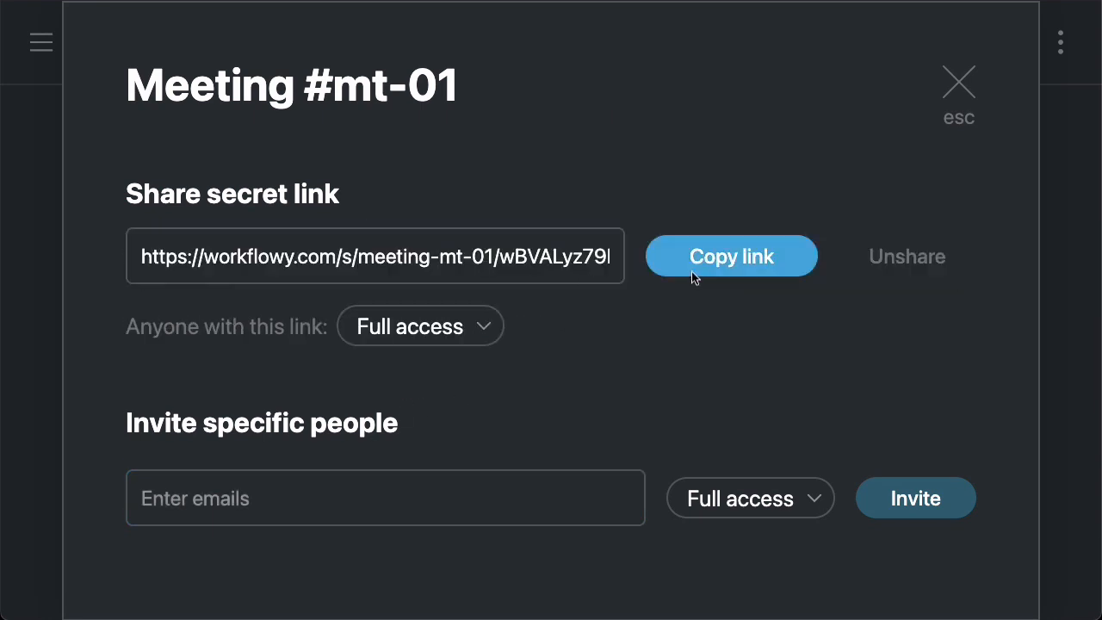
{"action": "left_click", "coordinate": [263, 251]}
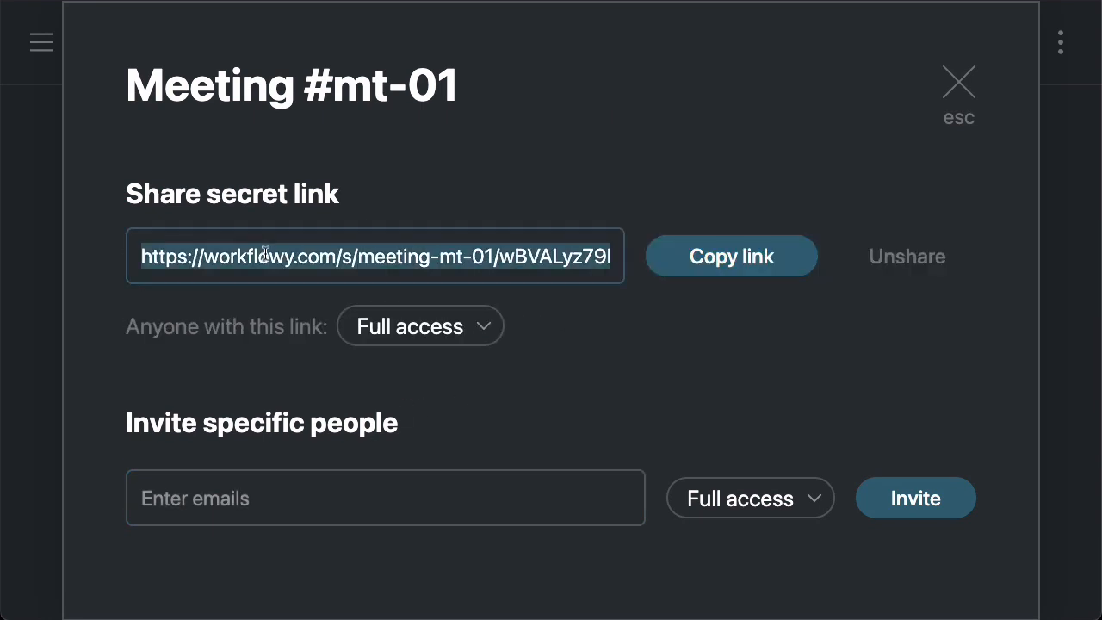
{"action": "left_click", "coordinate": [501, 331]}
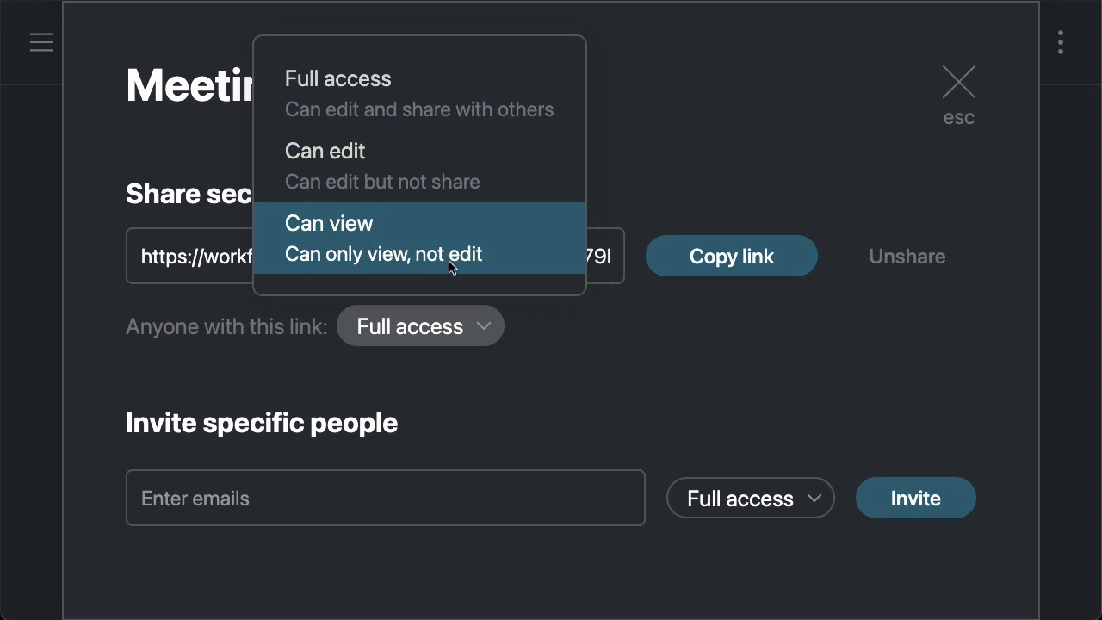
{"action": "left_click", "coordinate": [447, 113]}
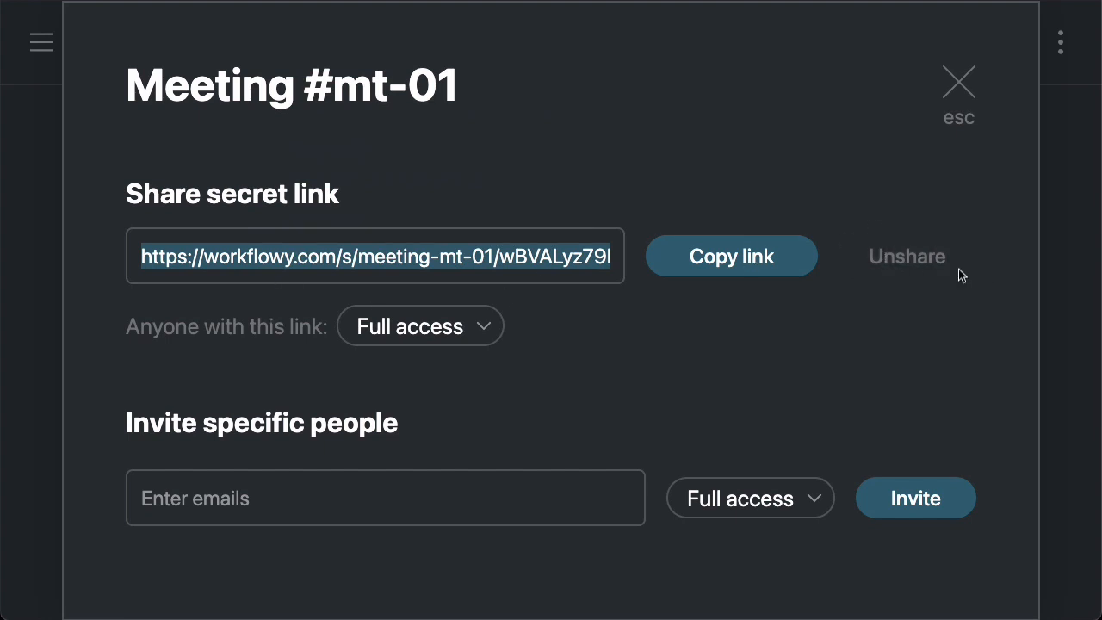
{"action": "left_click", "coordinate": [898, 257]}
Invite a contact's e-mail address with Full access to the Meeting #mt-01 item, then remove that invitation
{"action": "left_click", "coordinate": [291, 474]}
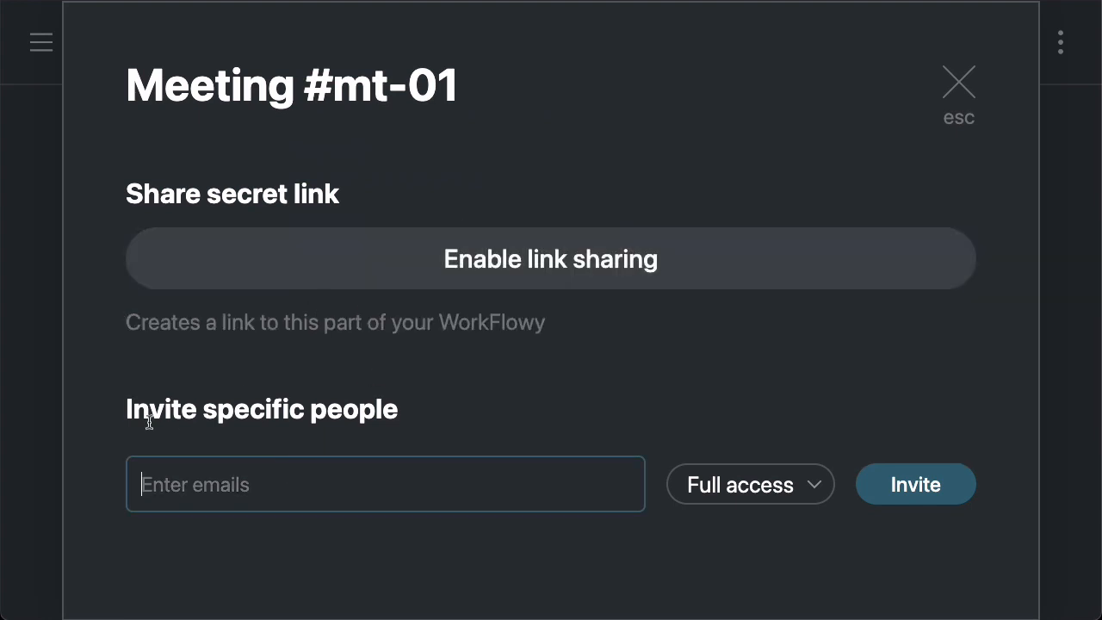
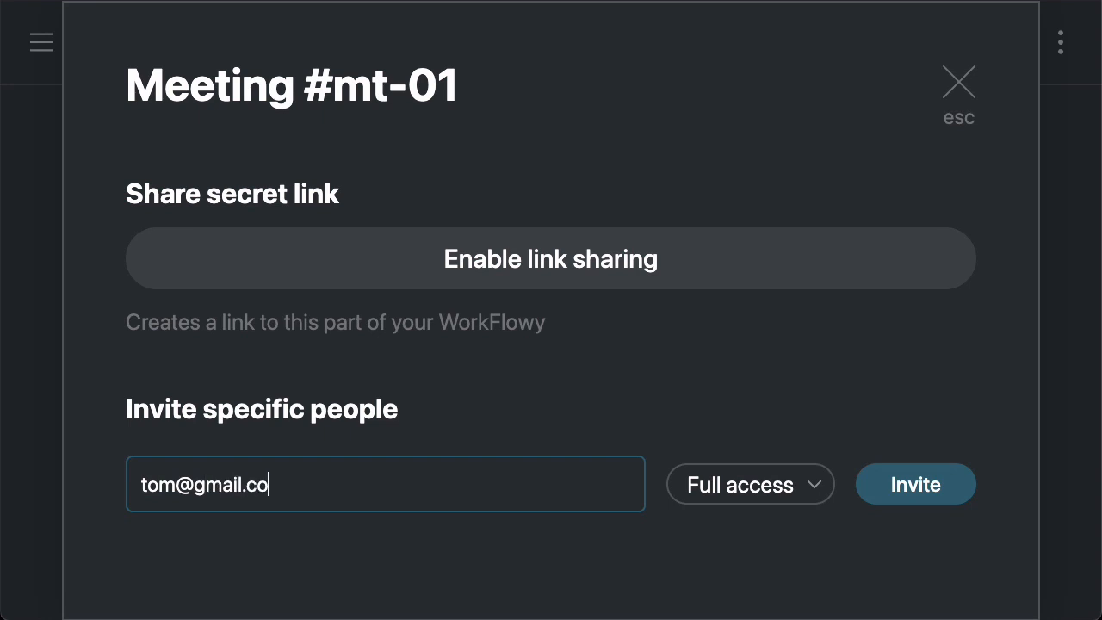
{"action": "left_click", "coordinate": [813, 485]}
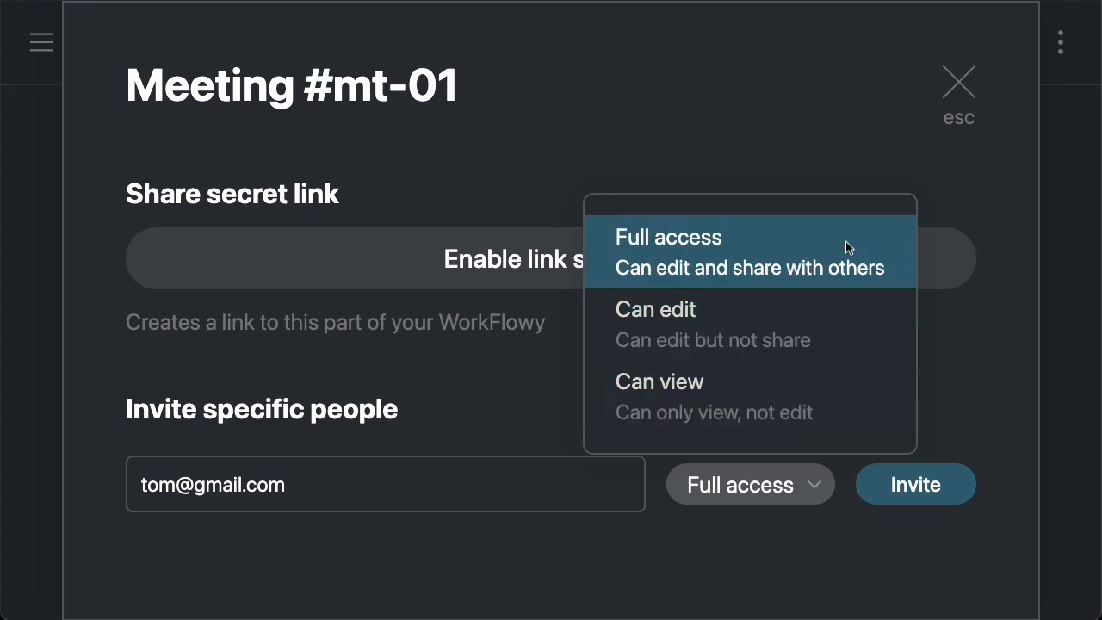
{"action": "left_click", "coordinate": [817, 269]}
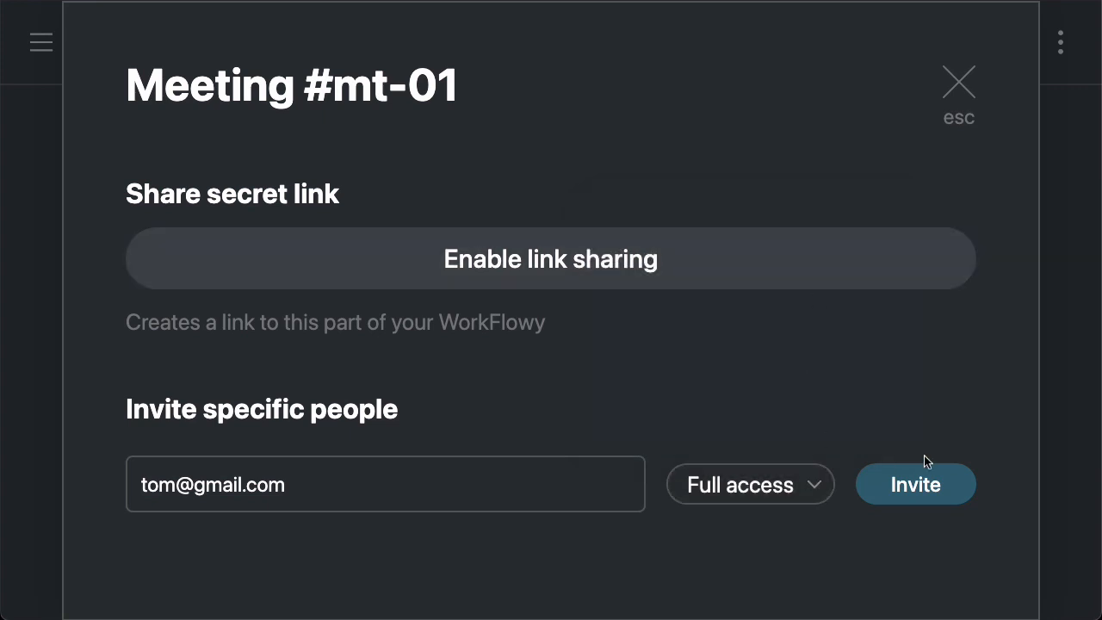
{"action": "left_click", "coordinate": [944, 486]}
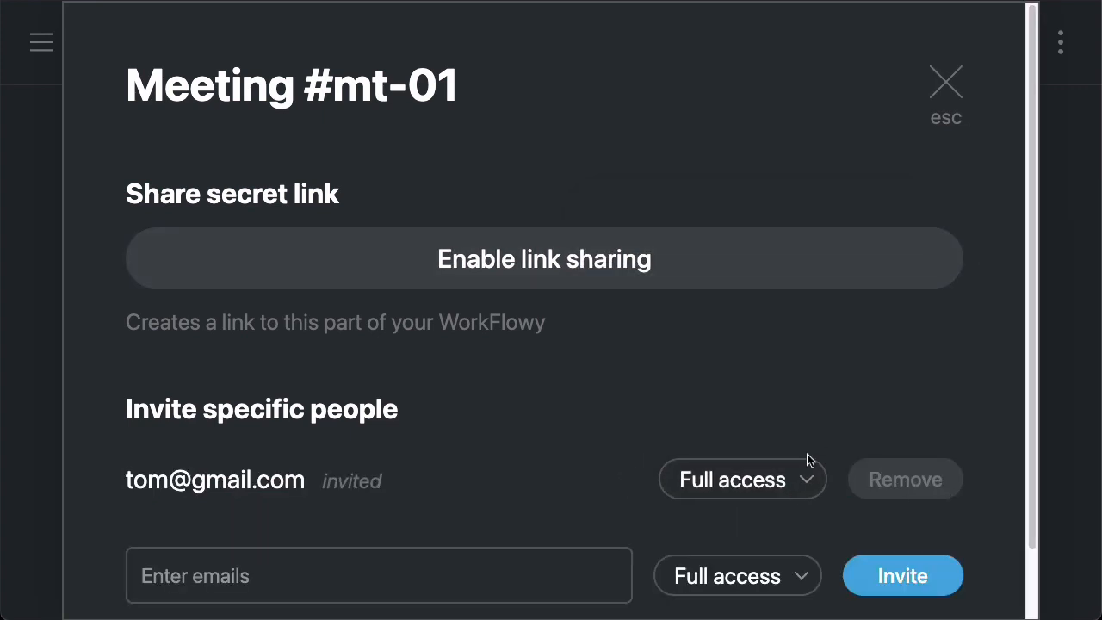
{"action": "double_click", "coordinate": [364, 483]}
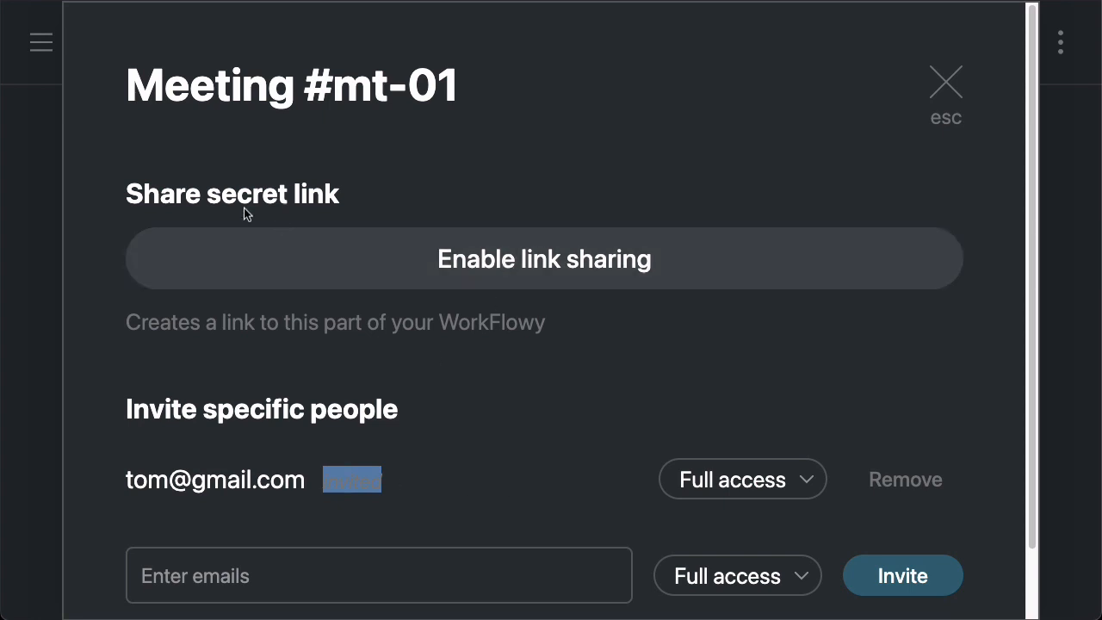
{"action": "left_click", "coordinate": [900, 465]}
Enable link sharing again, unshare it, and close the sharing dialog
{"action": "left_click", "coordinate": [563, 260]}
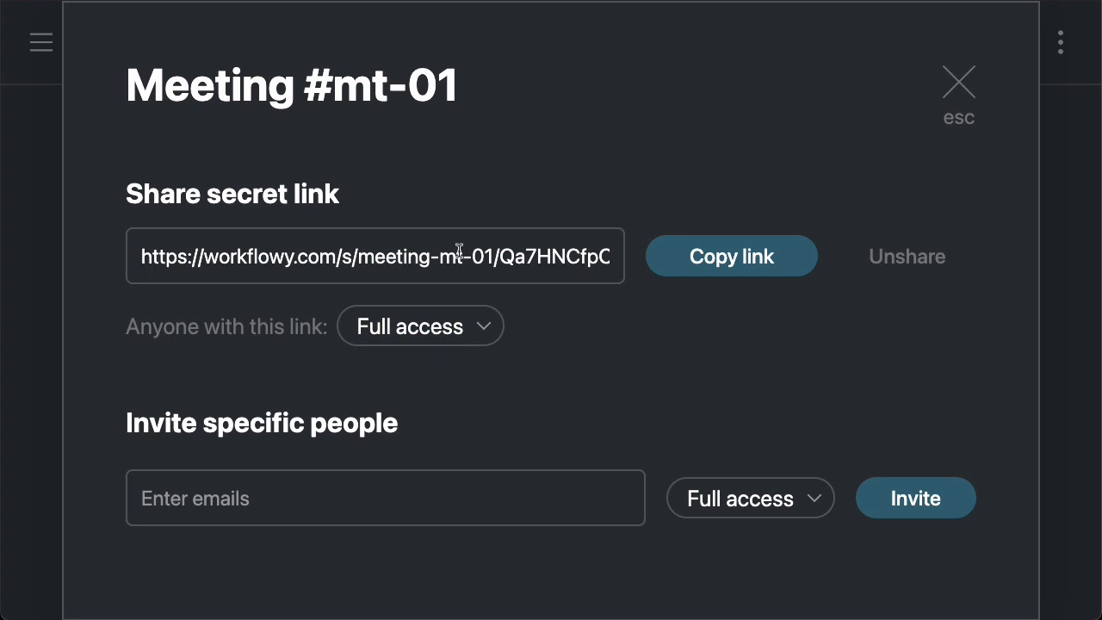
{"action": "left_click", "coordinate": [908, 256]}
{"action": "left_click", "coordinate": [958, 83]}
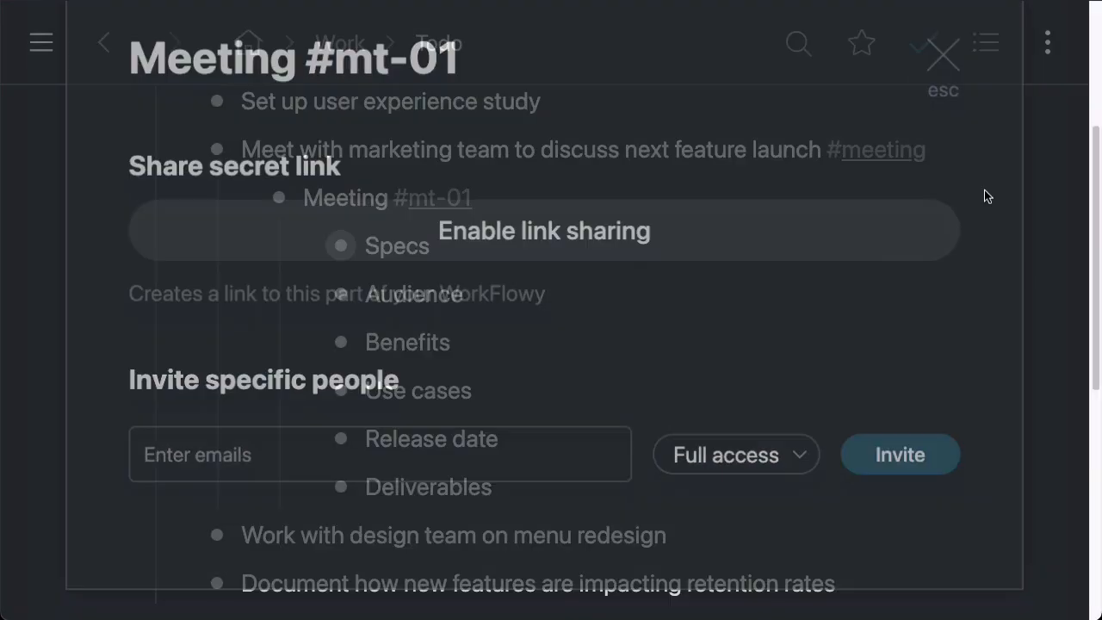
Collapse the marketing meeting task and filter the Todo list by the #meeting tag
{"action": "scroll", "coordinate": [890, 261], "scroll_direction": "up", "scroll_amount": 5}
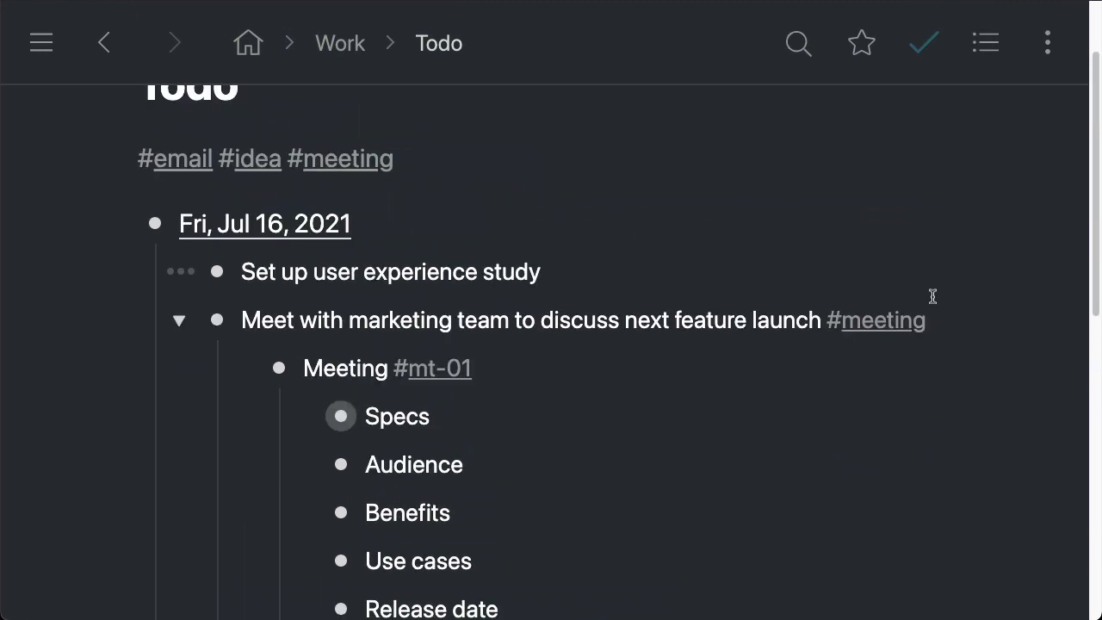
{"action": "left_click", "coordinate": [179, 343]}
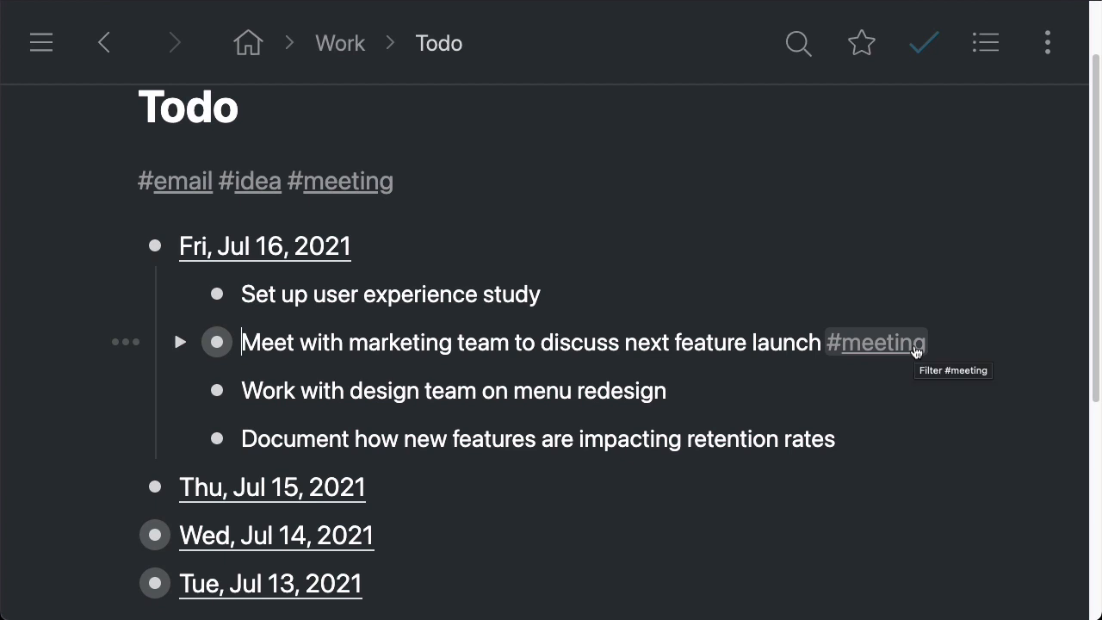
{"action": "left_click", "coordinate": [357, 191]}
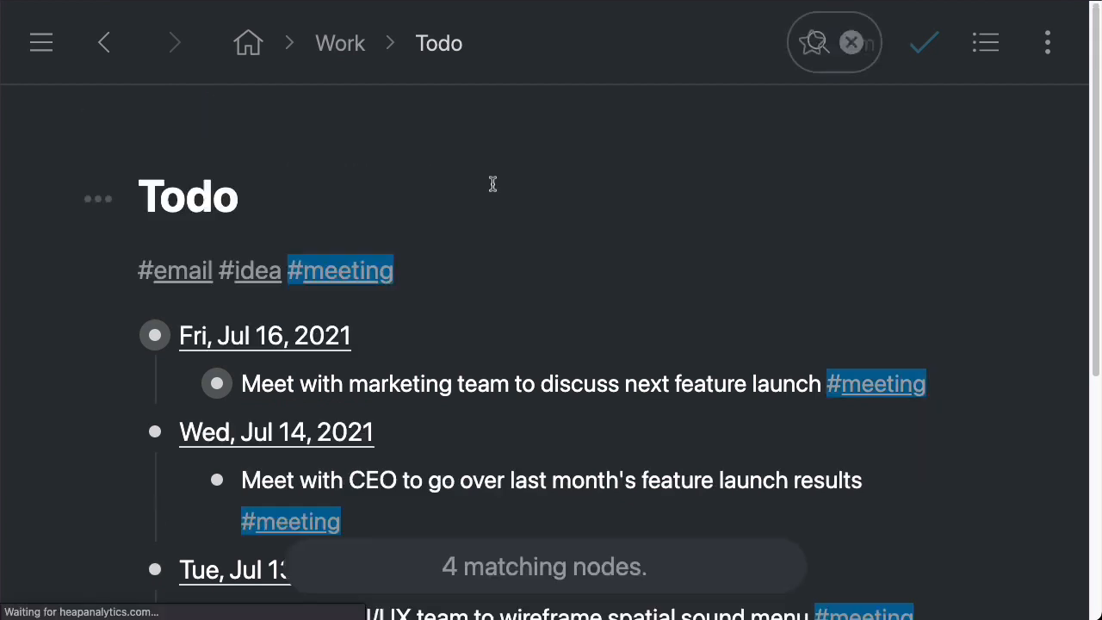
Review the #meeting filter results on the Todo page
{"action": "scroll", "coordinate": [1012, 368], "scroll_direction": "down", "scroll_amount": 3}
{"action": "scroll", "coordinate": [1015, 372], "scroll_direction": "up", "scroll_amount": 1}
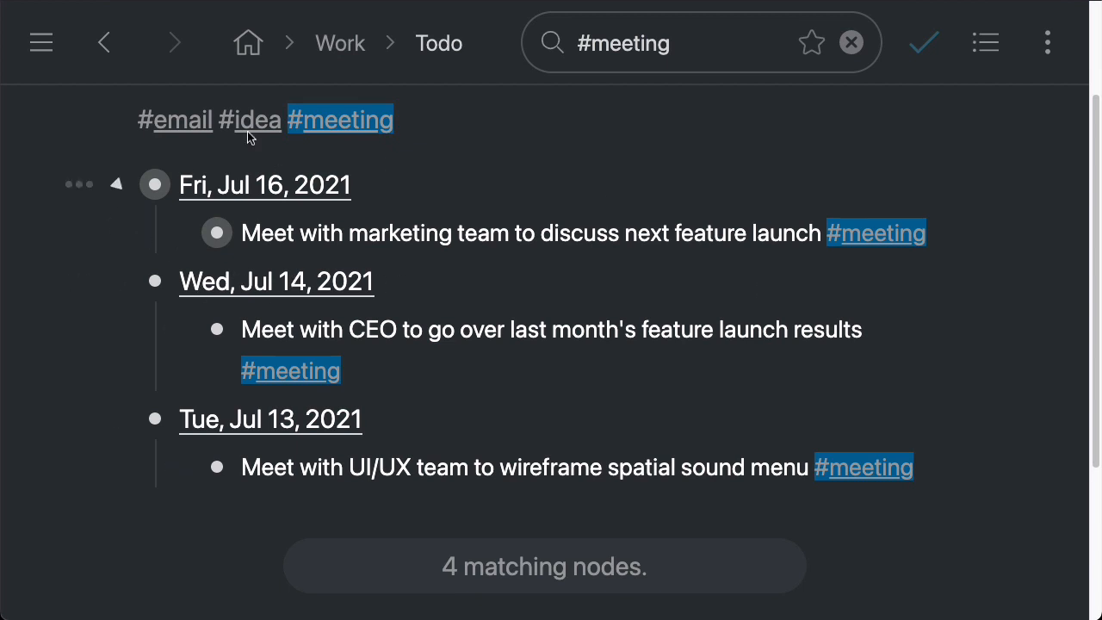
{"action": "scroll", "coordinate": [396, 189], "scroll_direction": "up", "scroll_amount": 3}
{"action": "left_click_drag", "start_coordinate": [137, 204], "coordinate": [249, 202]}
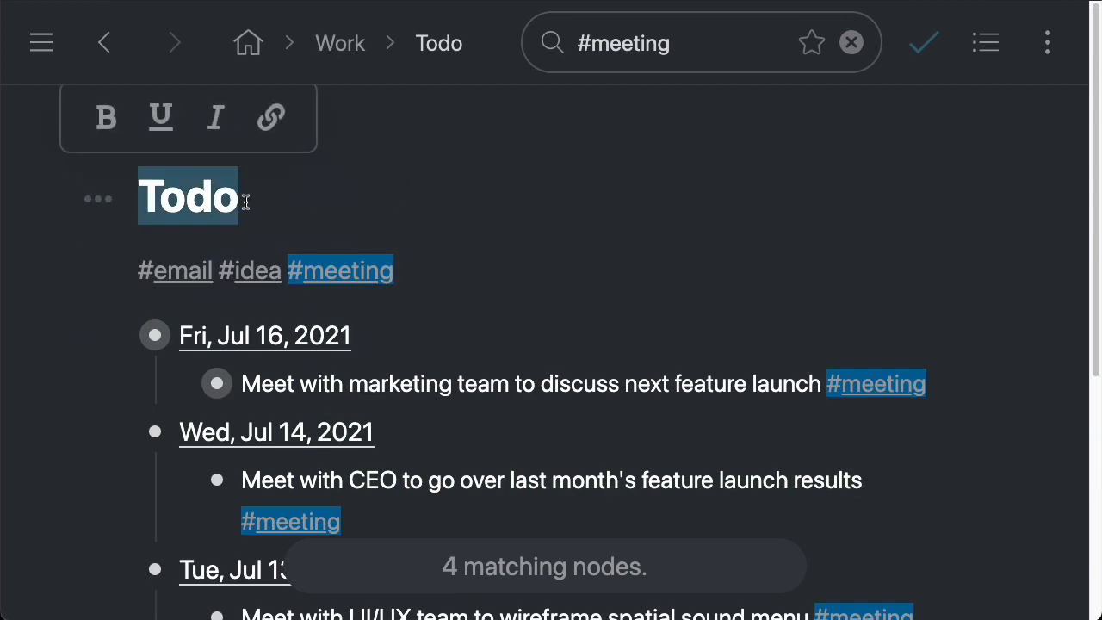
{"action": "left_click", "coordinate": [240, 198]}
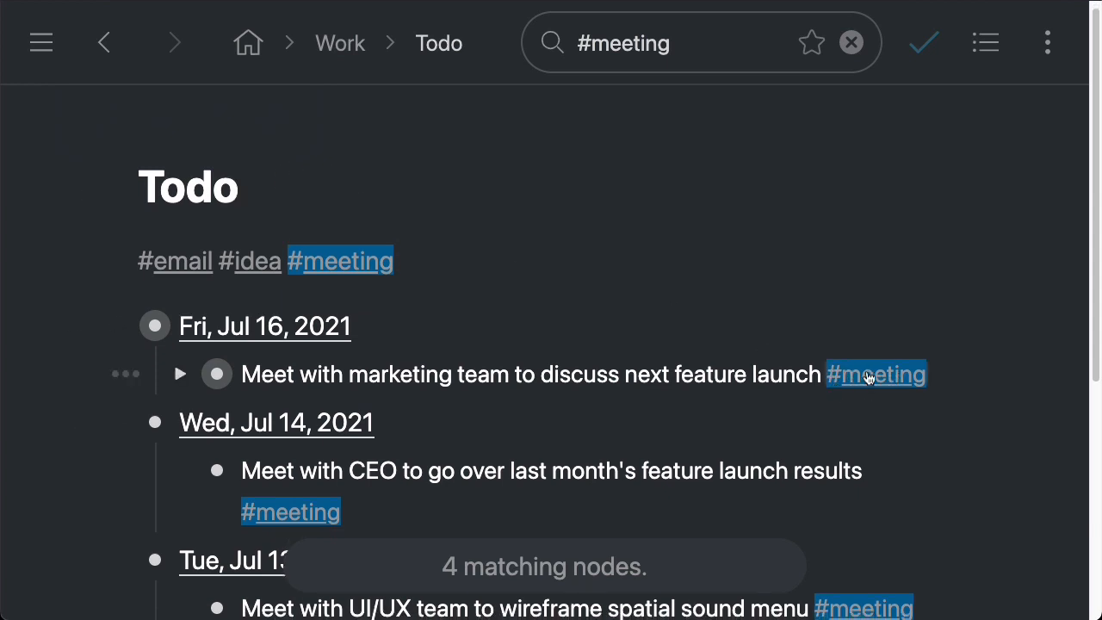
Go home, zoom into Work and then Templates, expand Marketing meeting templates and place the cursor after Meeting #mt-01
{"action": "left_click", "coordinate": [248, 43]}
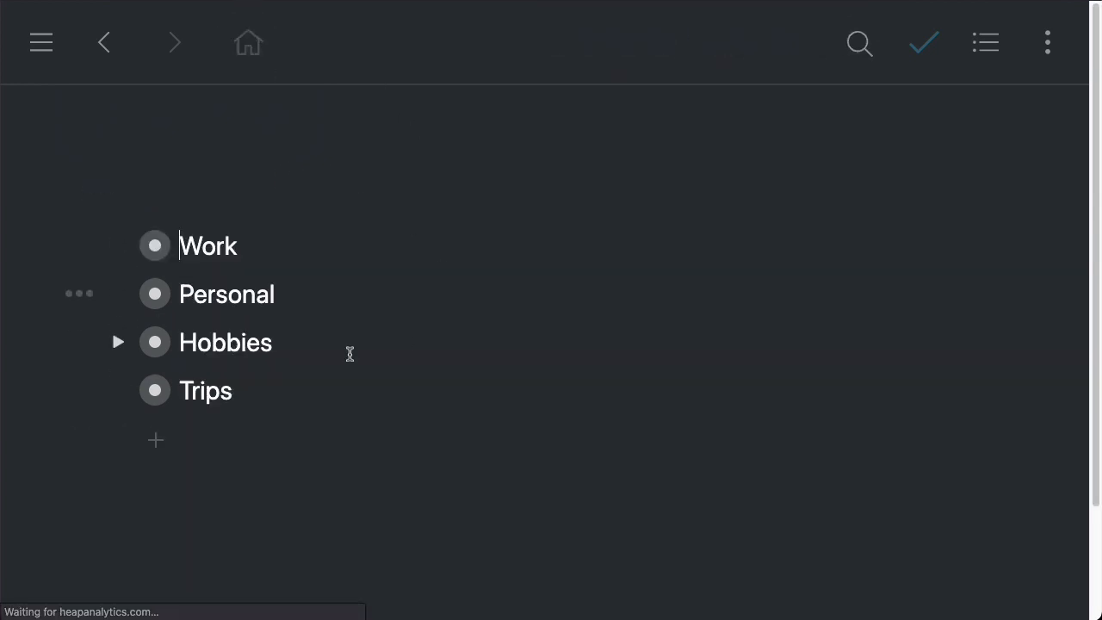
{"action": "left_click", "coordinate": [155, 247]}
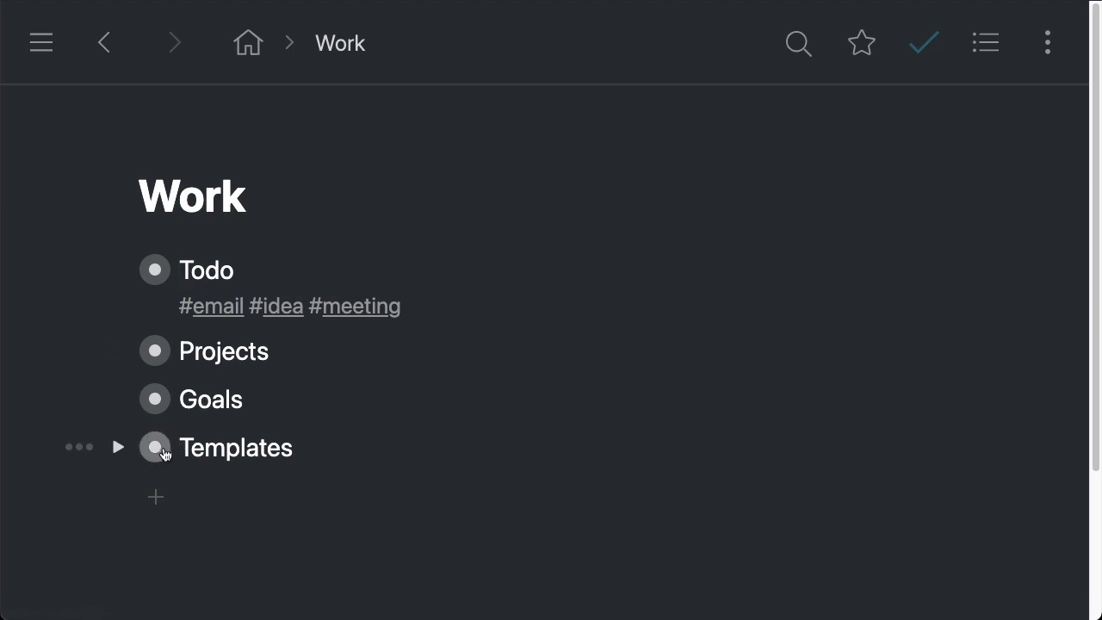
{"action": "left_click", "coordinate": [156, 448]}
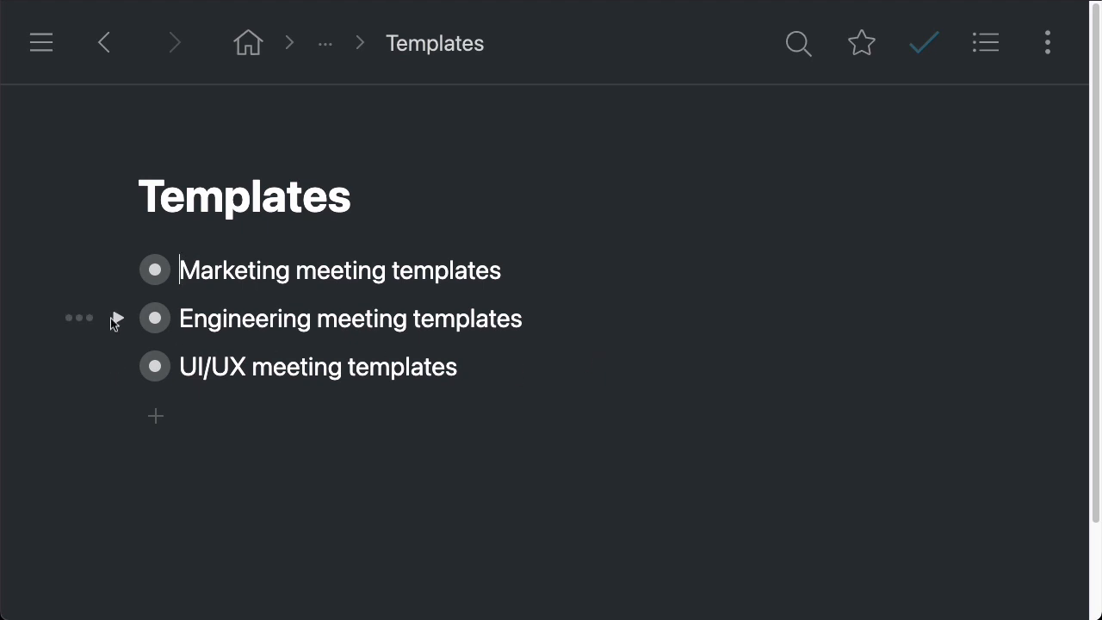
{"action": "left_click", "coordinate": [118, 271]}
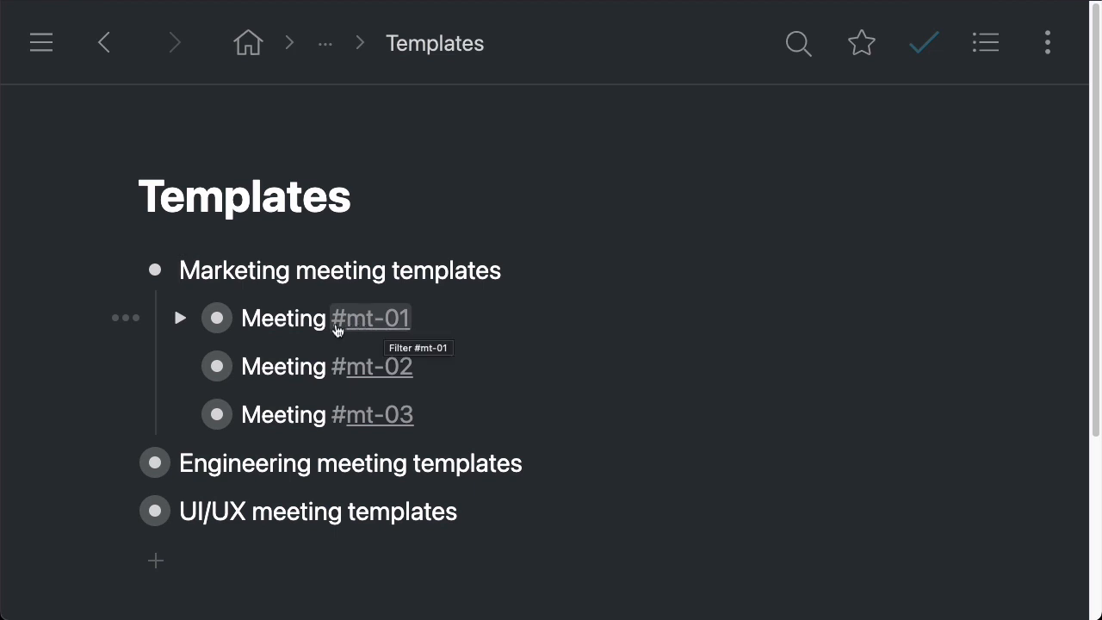
{"action": "left_click", "coordinate": [419, 319]}
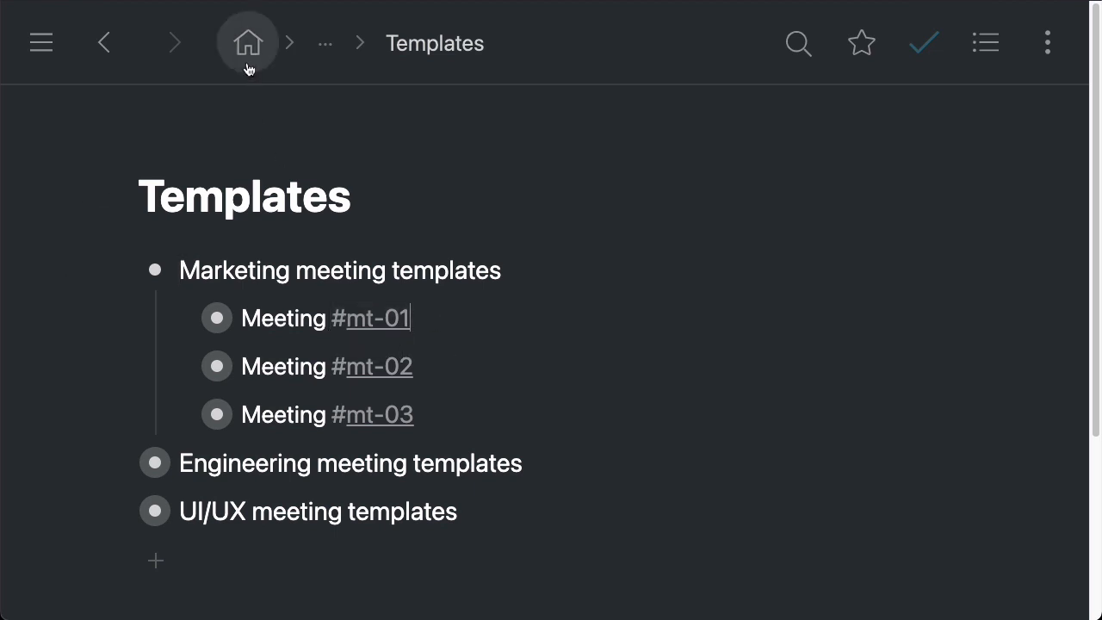